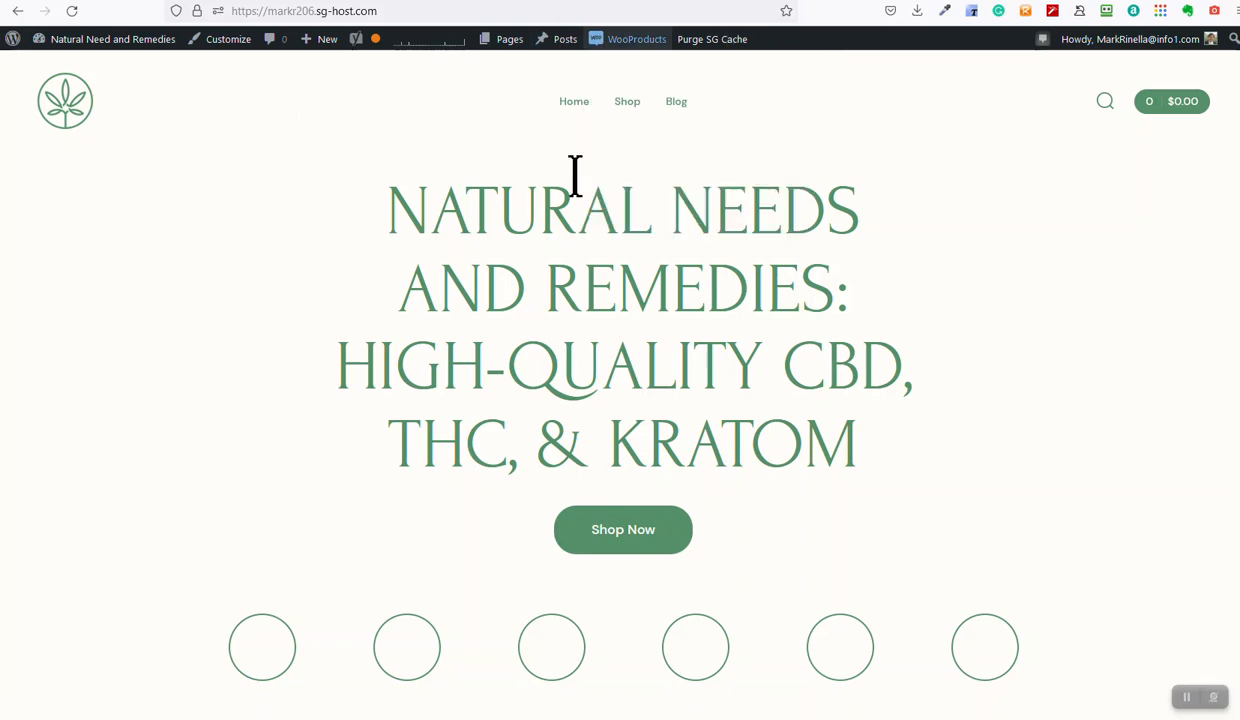
Look over the storefront homepage down to its footer and open the site's admin dashboard.
{"action": "scroll", "coordinate": [620, 384], "scroll_direction": "down", "scroll_amount": 20}
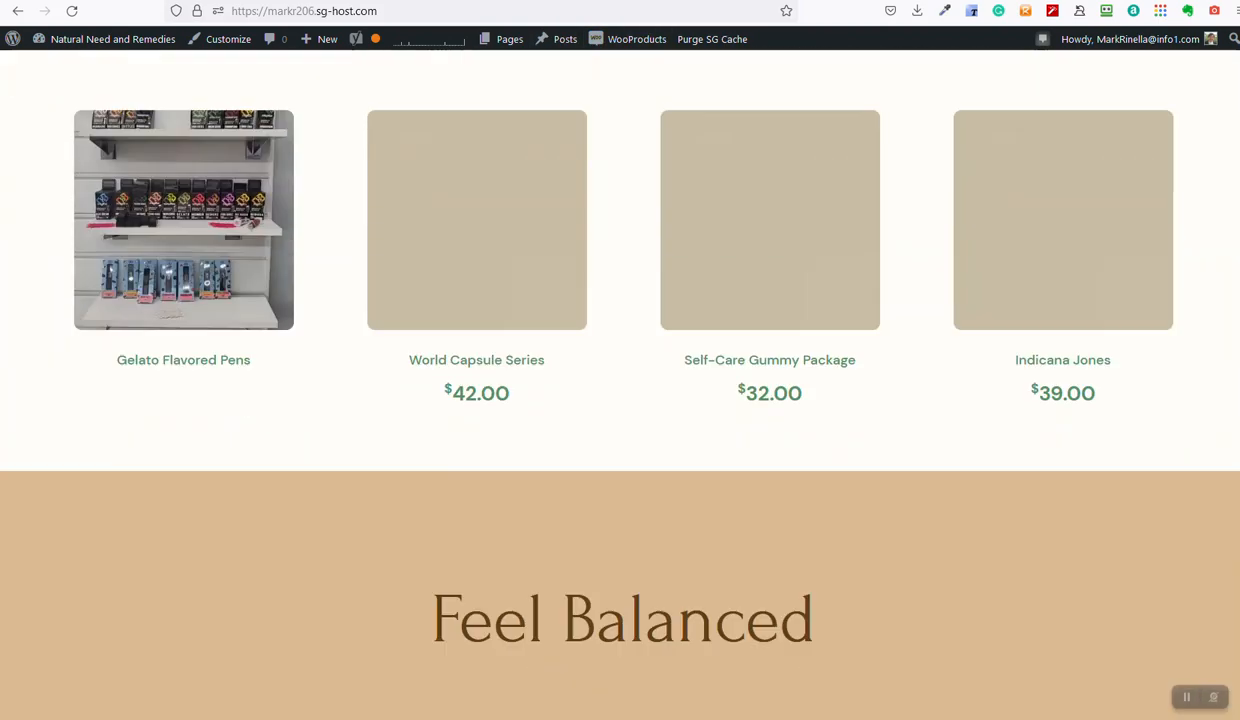
{"action": "scroll", "coordinate": [690, 645], "scroll_direction": "down", "scroll_amount": 10}
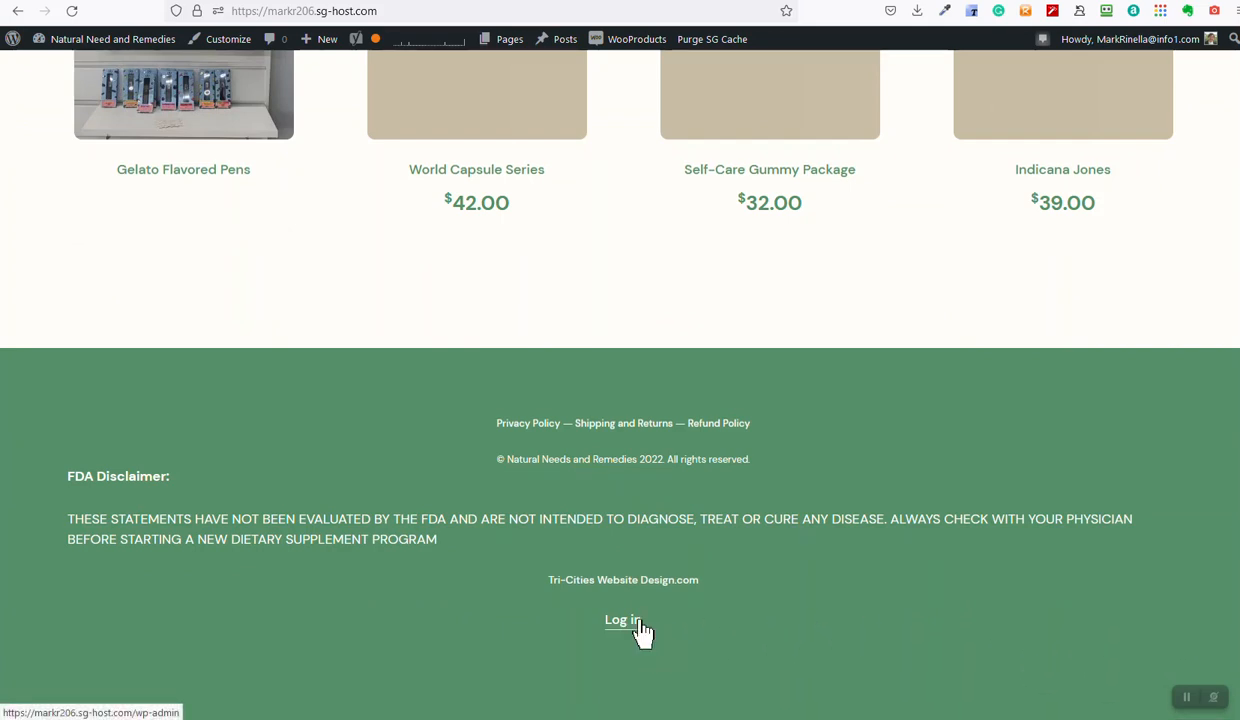
{"action": "scroll", "coordinate": [620, 384], "scroll_direction": "up", "scroll_amount": 20}
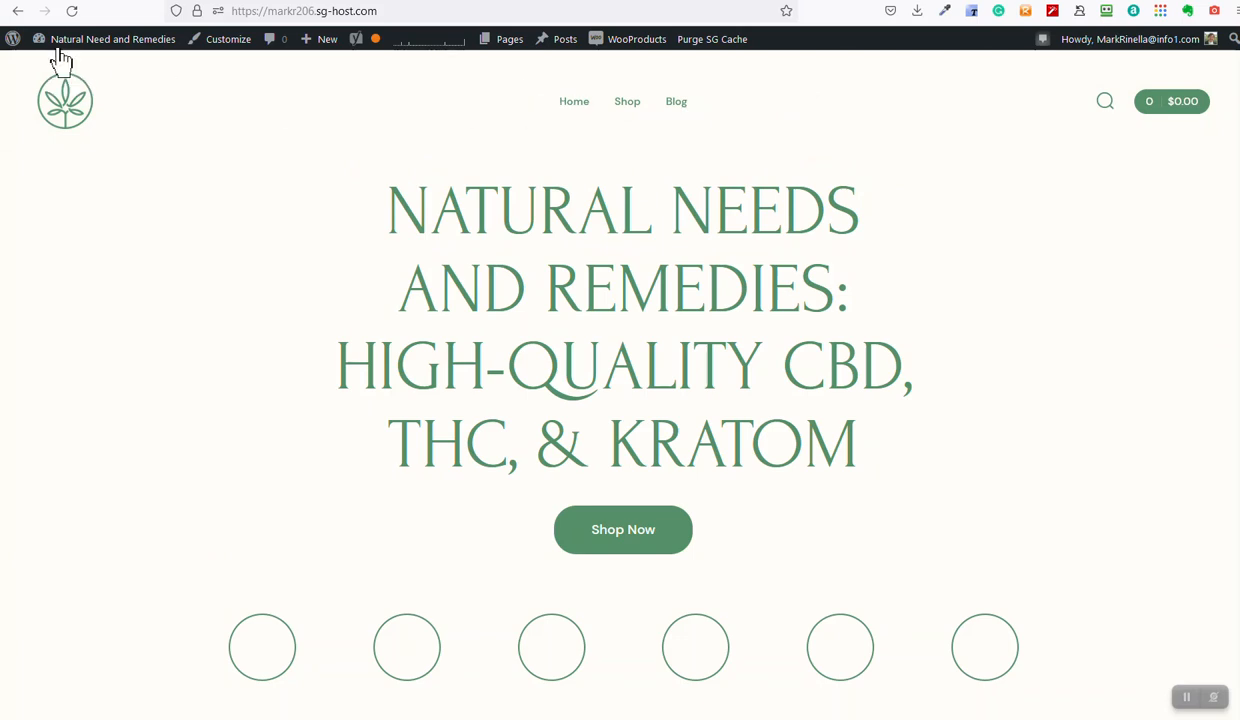
{"action": "mouse_move", "coordinate": [82, 48]}
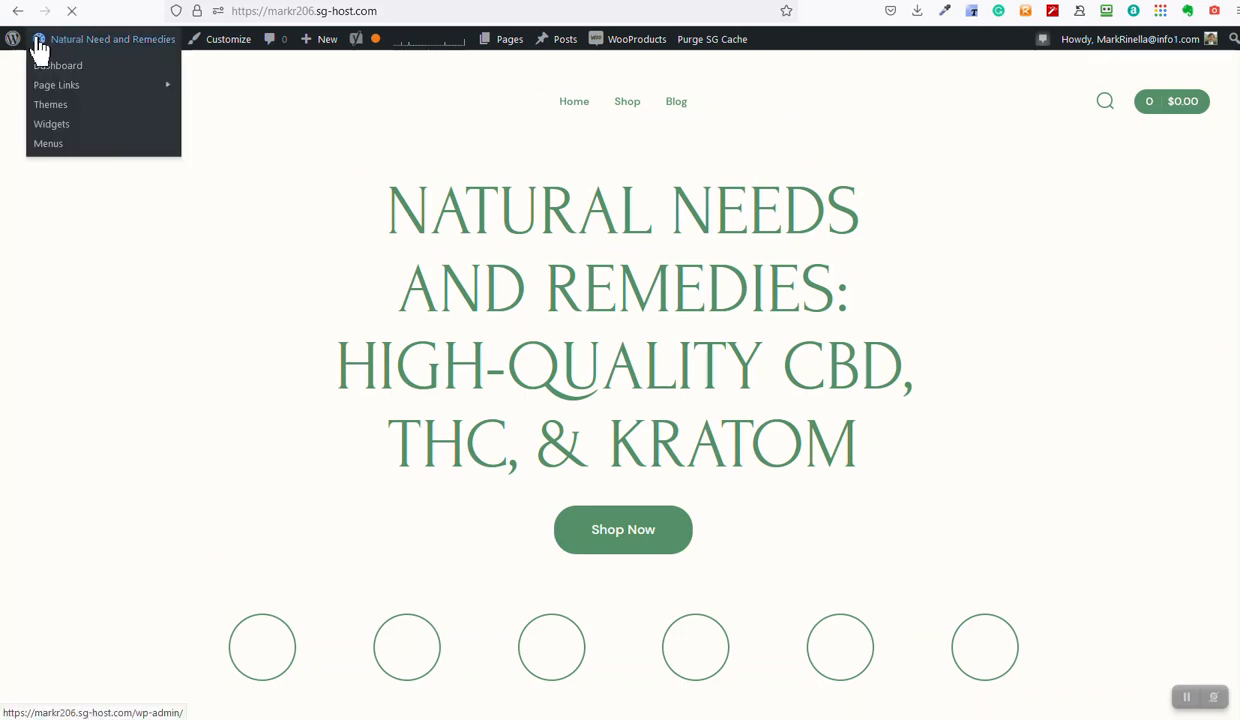
{"action": "left_click", "coordinate": [38, 44]}
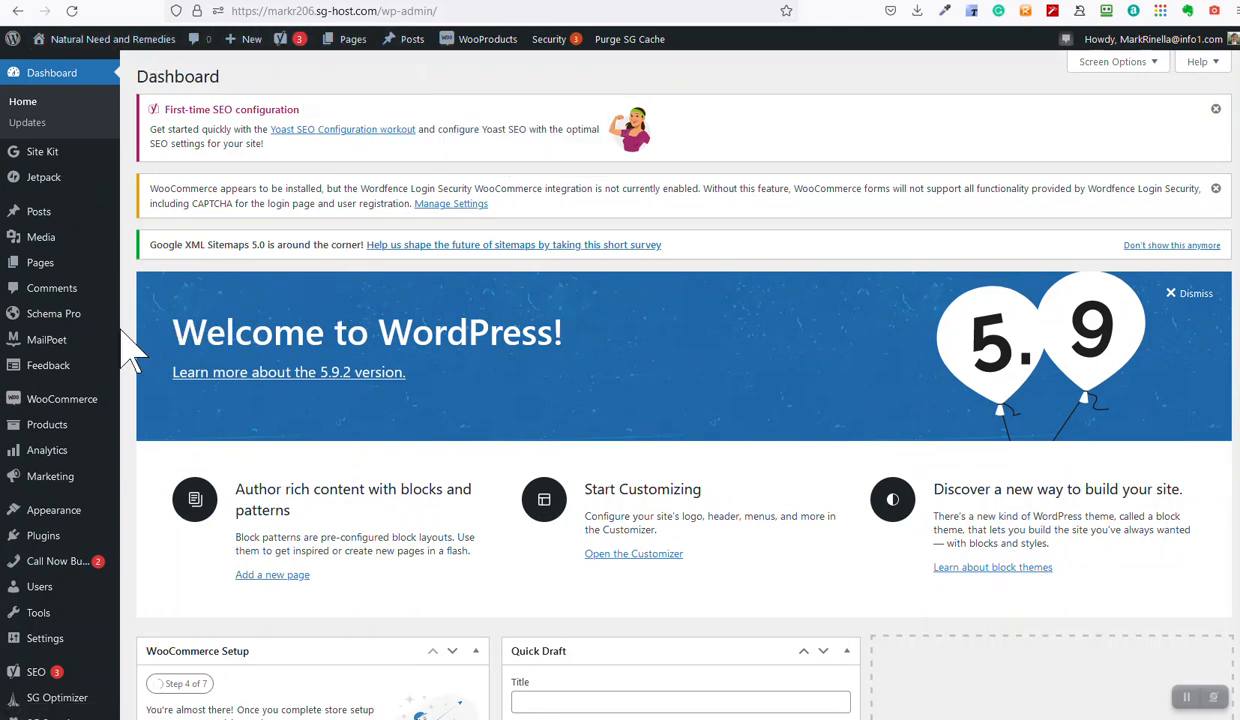
Open the site's Media Library from the admin dashboard.
{"action": "mouse_move", "coordinate": [90, 343]}
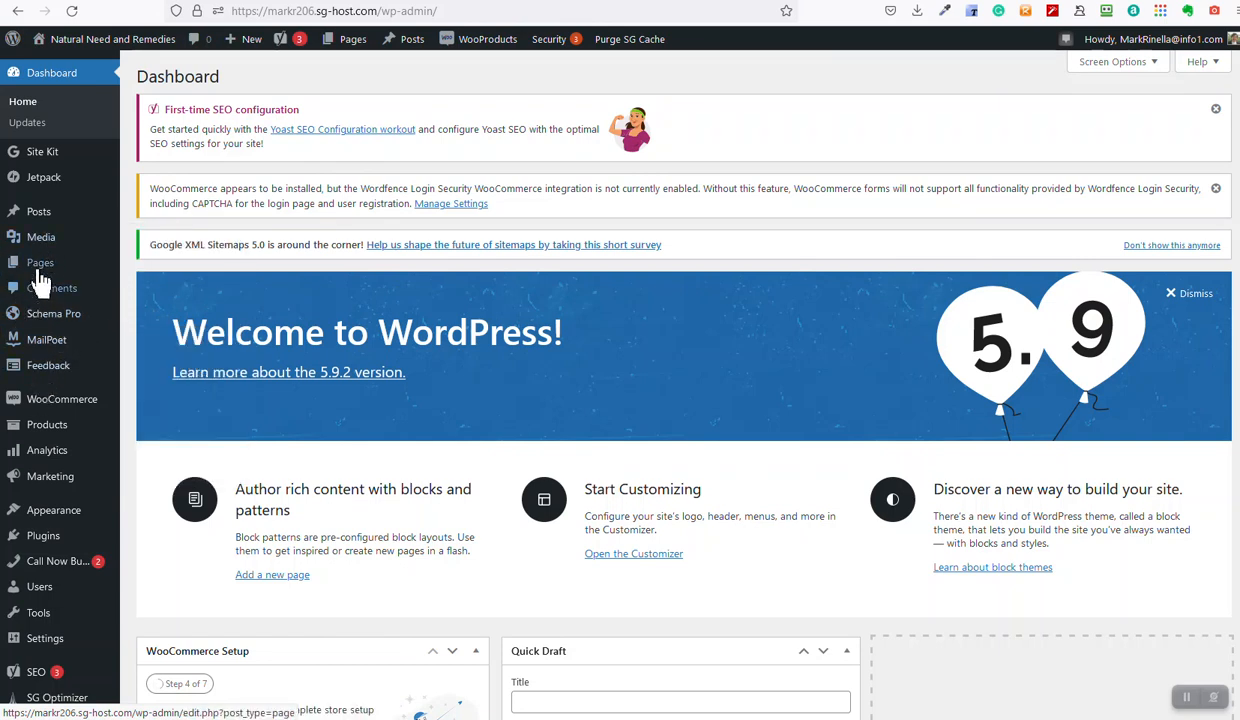
{"action": "mouse_move", "coordinate": [6, 248]}
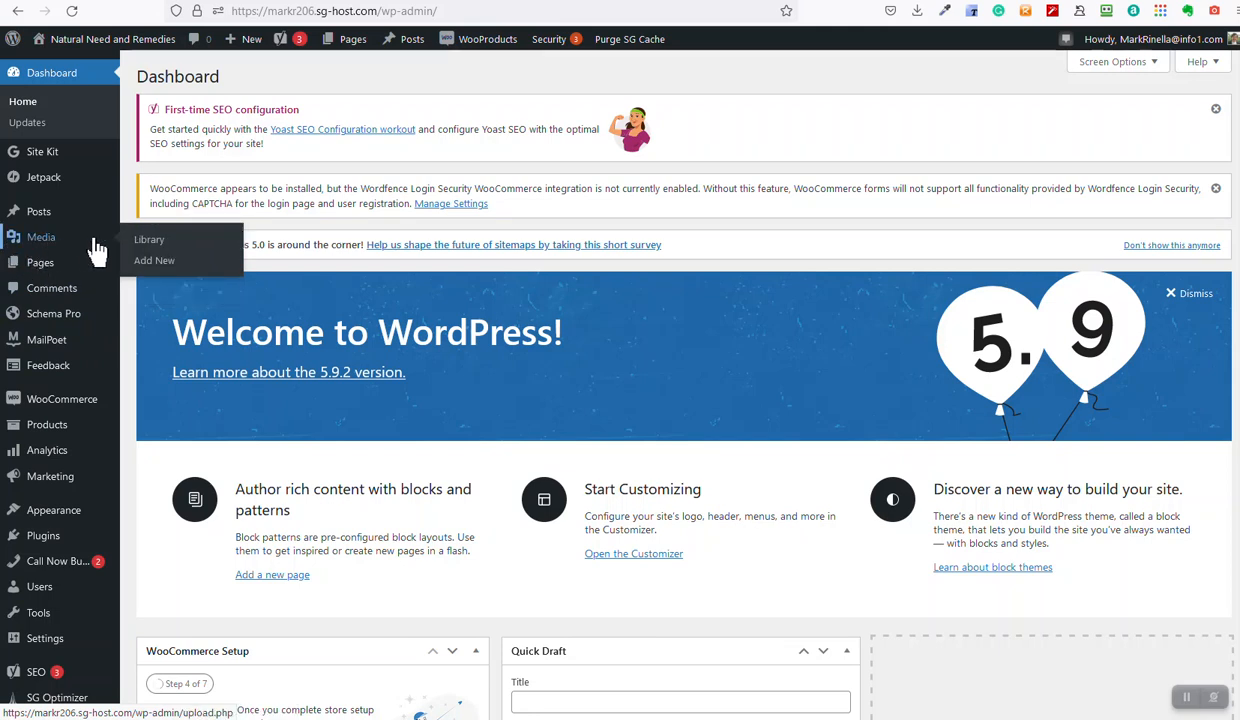
{"action": "left_click", "coordinate": [163, 250]}
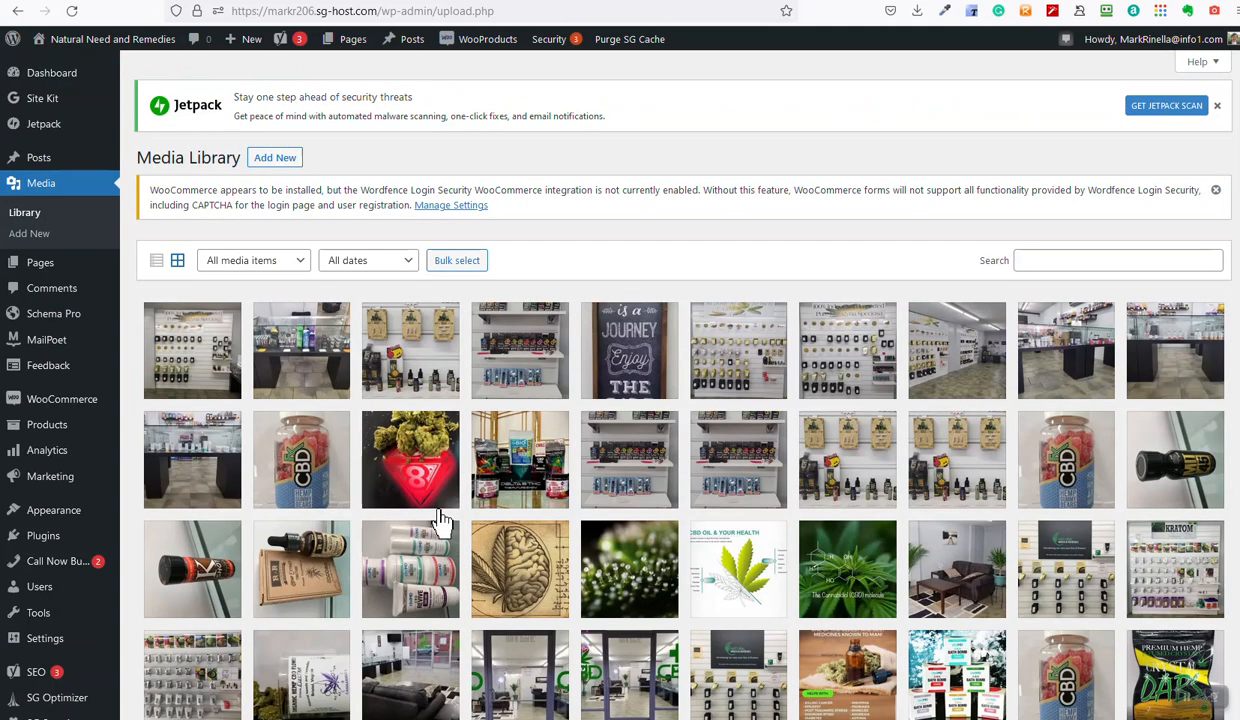
Examine the existing media items and view the attachment details of the "50 percent off CBD" image.
{"action": "scroll", "coordinate": [440, 527], "scroll_direction": "down", "scroll_amount": 3}
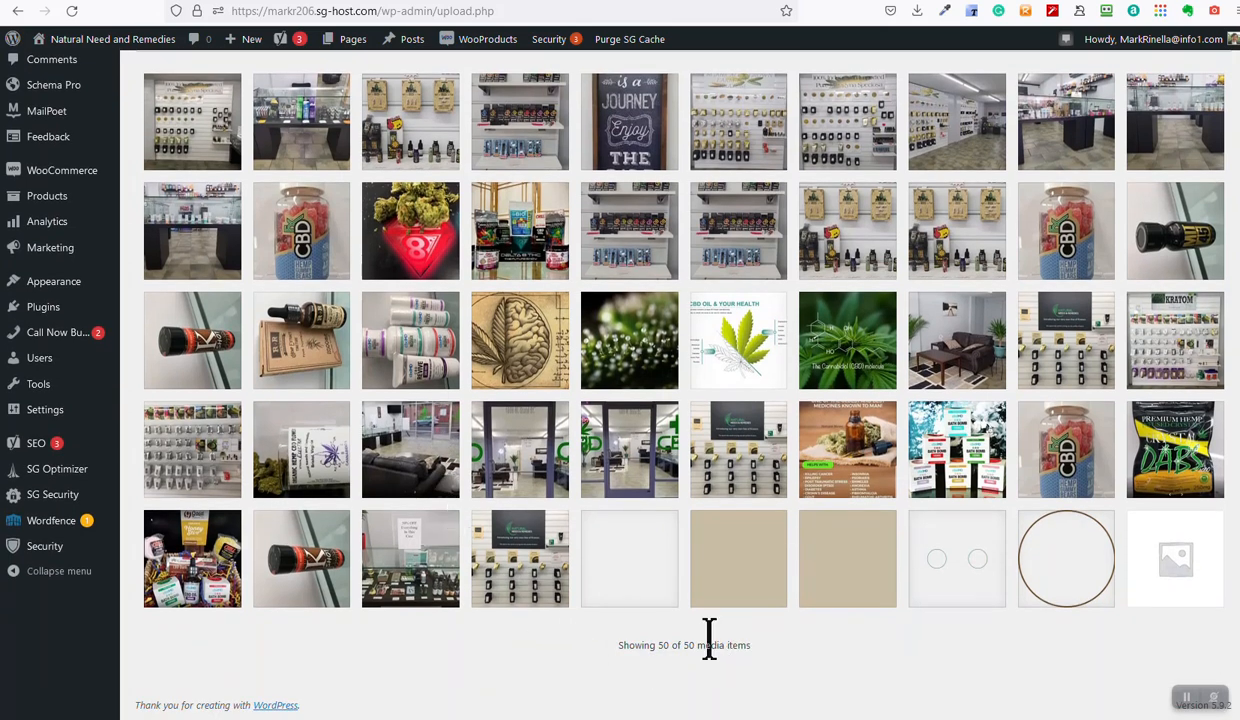
{"action": "left_click_drag", "start_coordinate": [692, 645], "coordinate": [608, 645]}
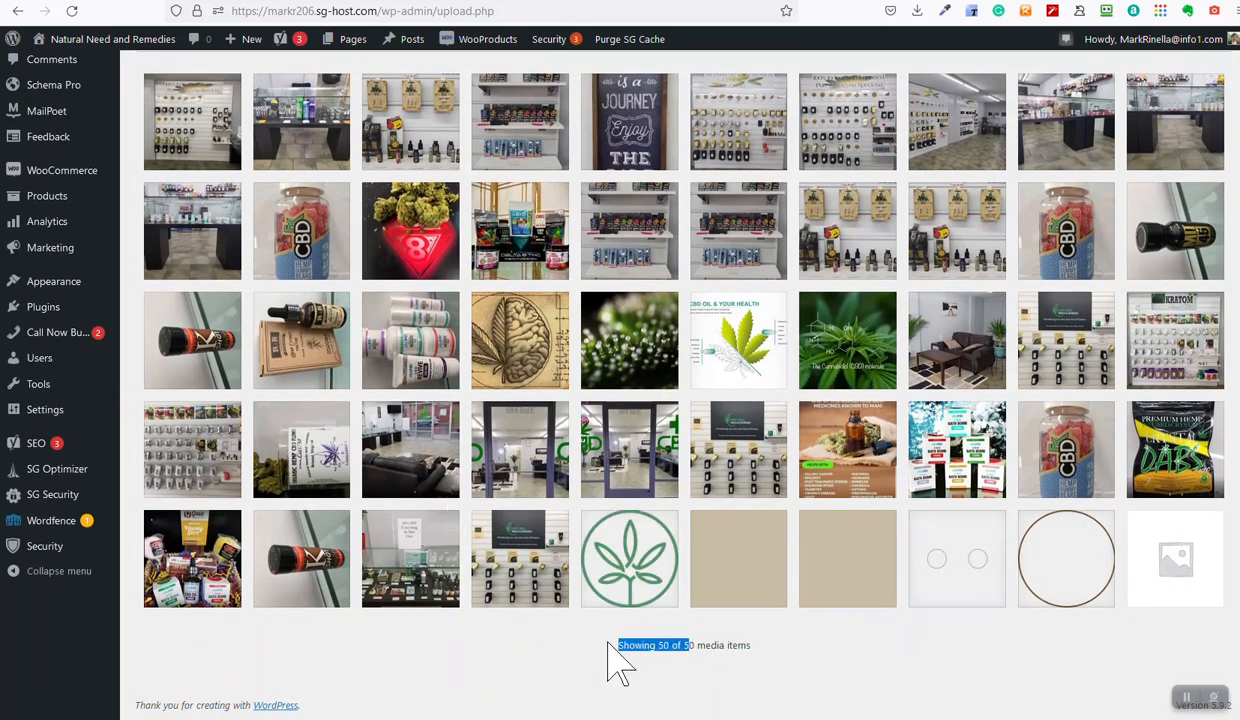
{"action": "left_click", "coordinate": [448, 594]}
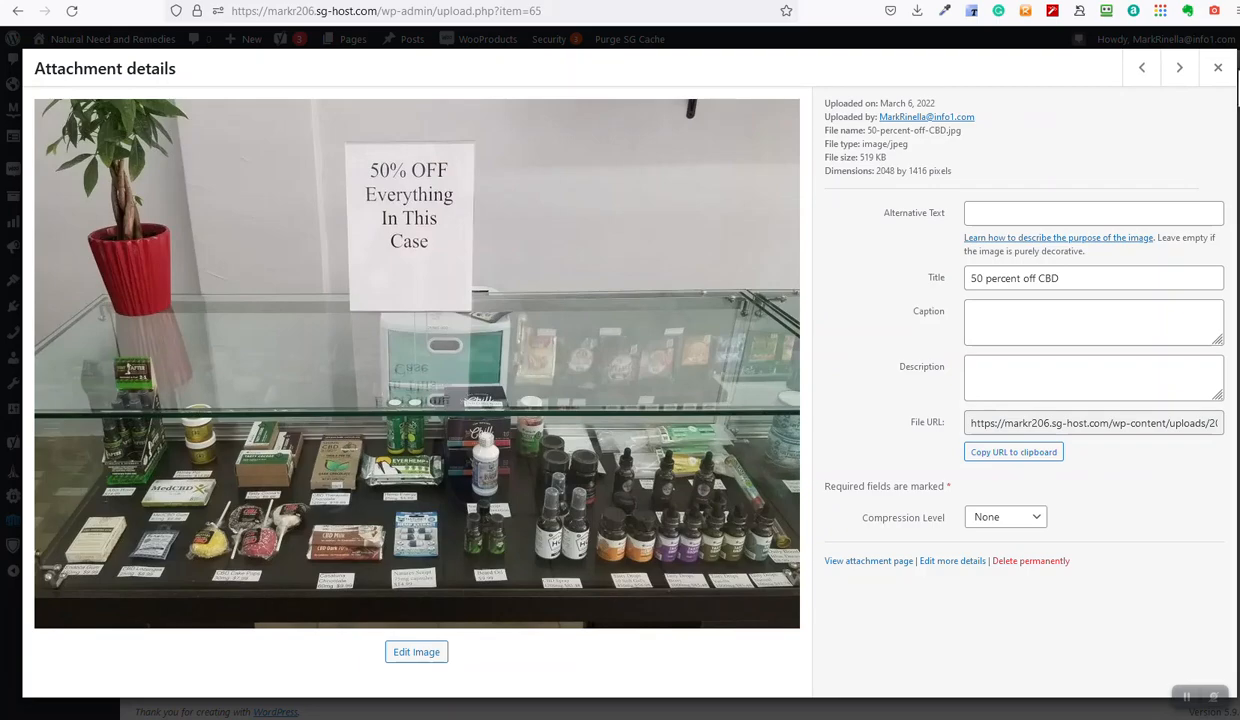
{"action": "left_click", "coordinate": [1215, 68]}
{"action": "scroll", "coordinate": [695, 598], "scroll_direction": "up", "scroll_amount": 3}
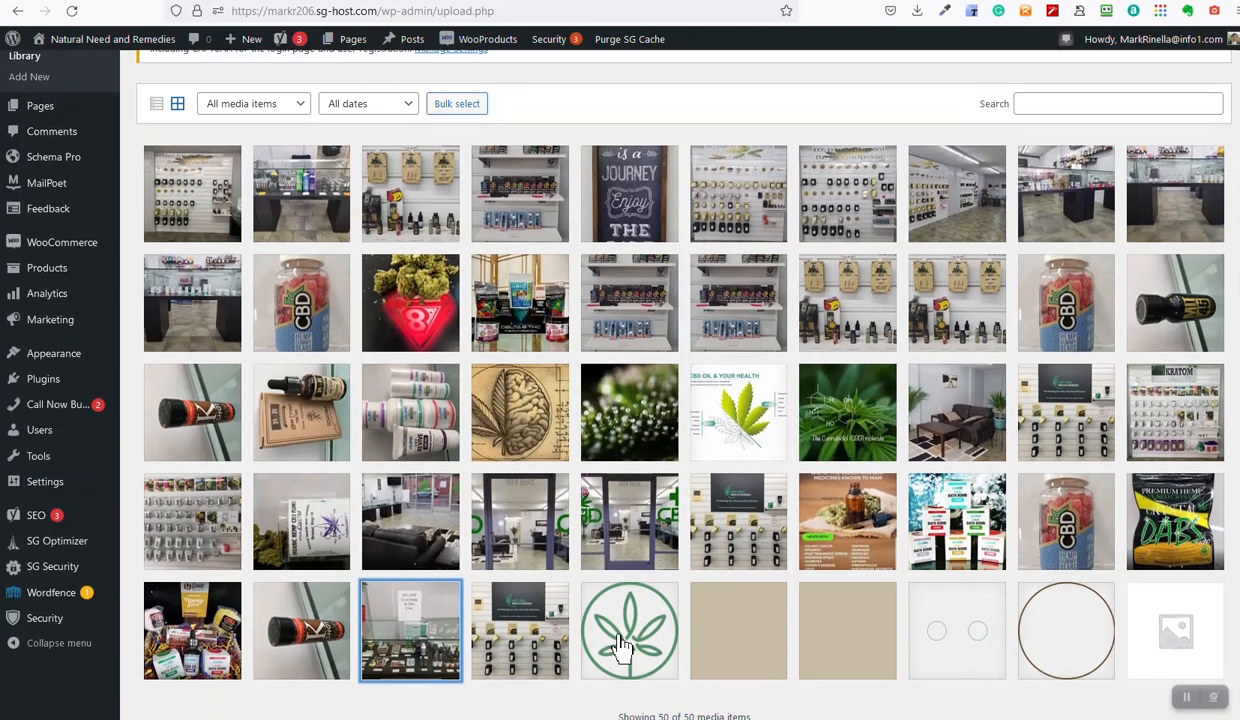
{"action": "scroll", "coordinate": [778, 510], "scroll_direction": "down", "scroll_amount": 2}
{"action": "scroll", "coordinate": [776, 512], "scroll_direction": "up", "scroll_amount": 3}
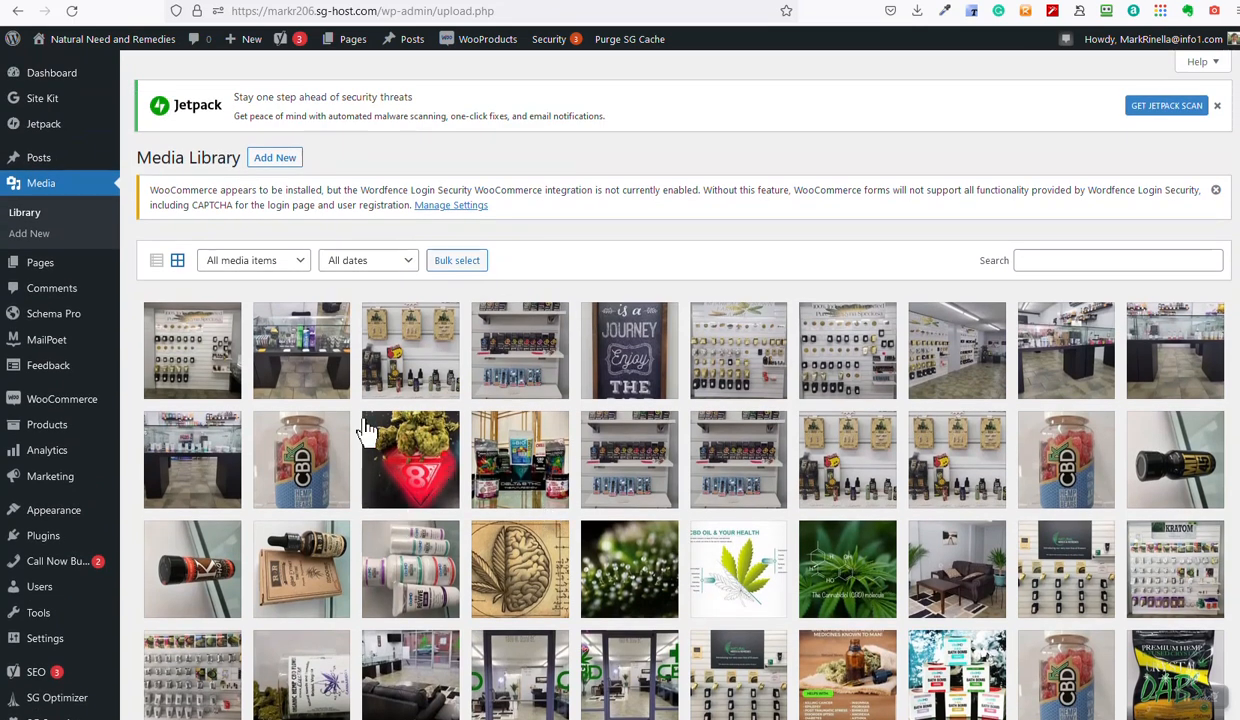
Start adding new media files and browse the product photos in the desktop's March 2022 image folder.
{"action": "left_click", "coordinate": [283, 160]}
{"action": "left_click", "coordinate": [680, 336]}
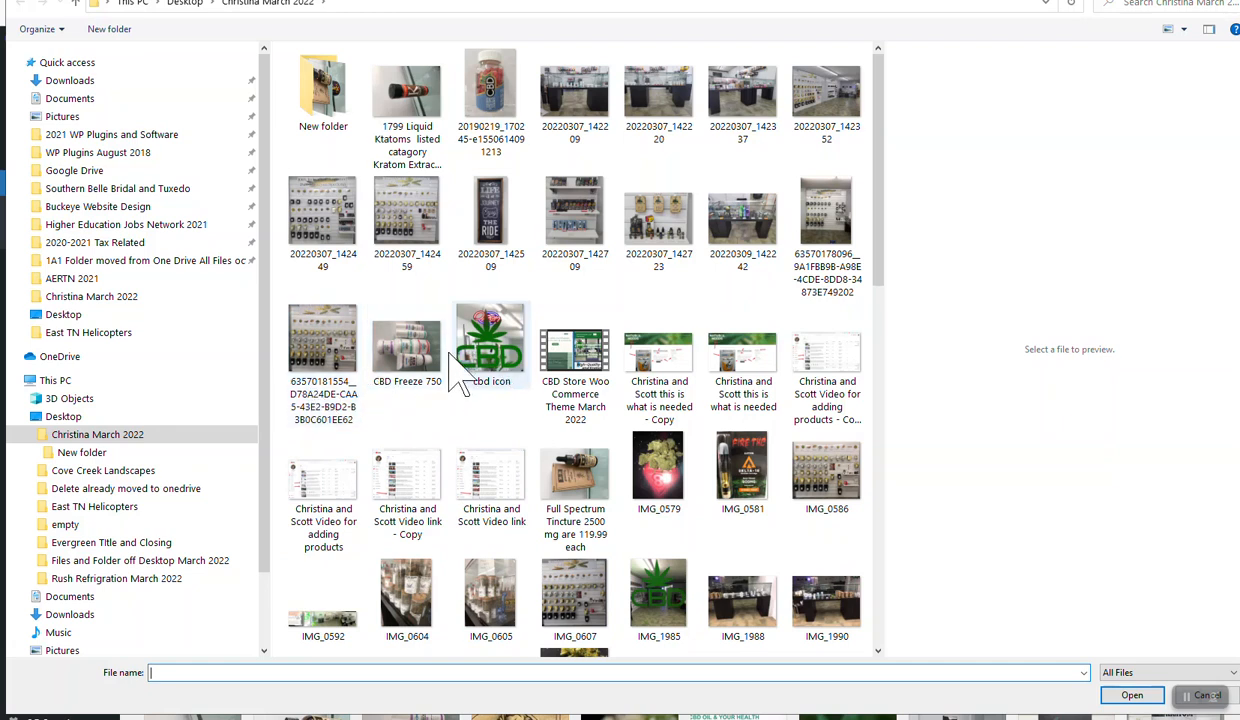
{"action": "scroll", "coordinate": [430, 365], "scroll_direction": "down", "scroll_amount": 5}
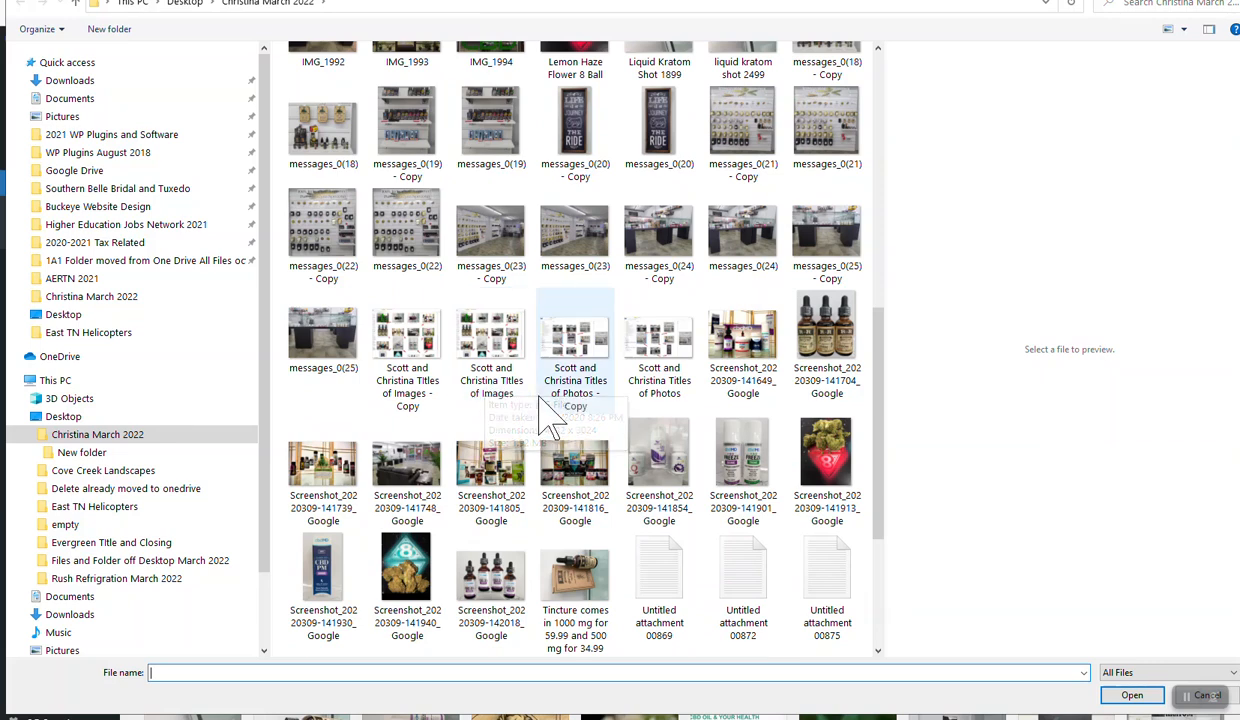
{"action": "scroll", "coordinate": [543, 440], "scroll_direction": "down", "scroll_amount": 3}
{"action": "scroll", "coordinate": [548, 400], "scroll_direction": "up", "scroll_amount": 10}
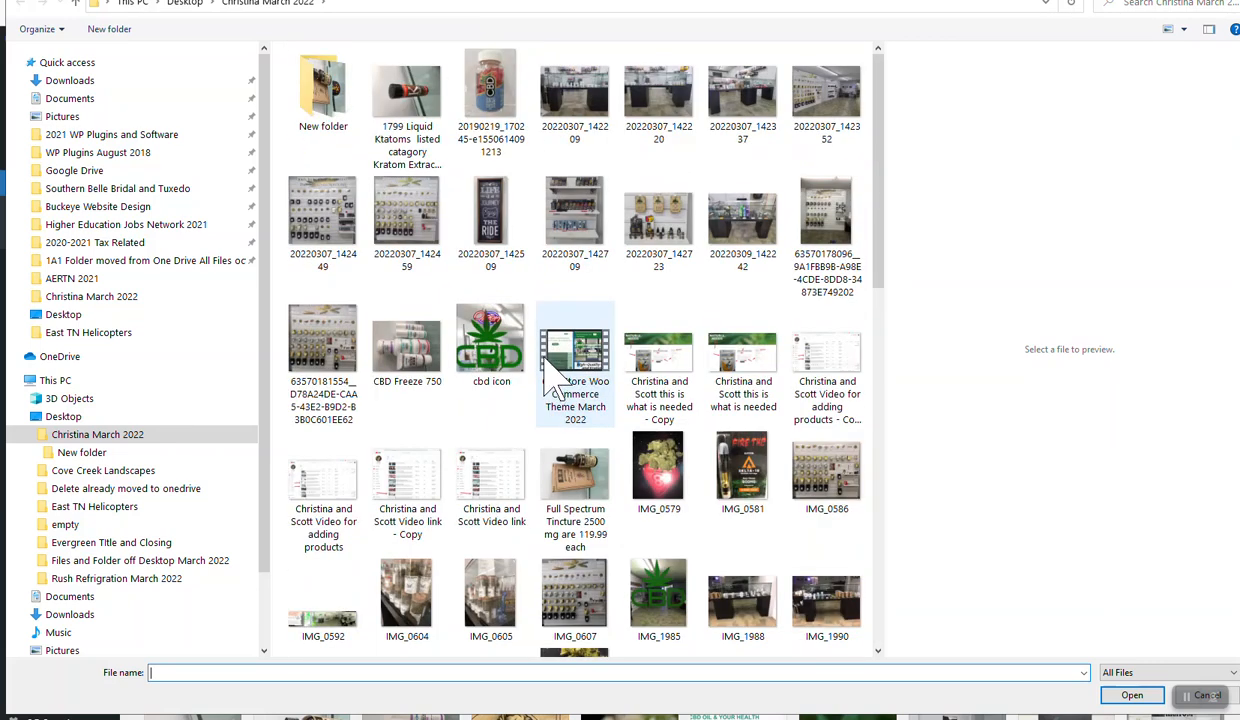
Check the images inside the "New folder" subfolder and return to its parent folder.
{"action": "left_click", "coordinate": [326, 95]}
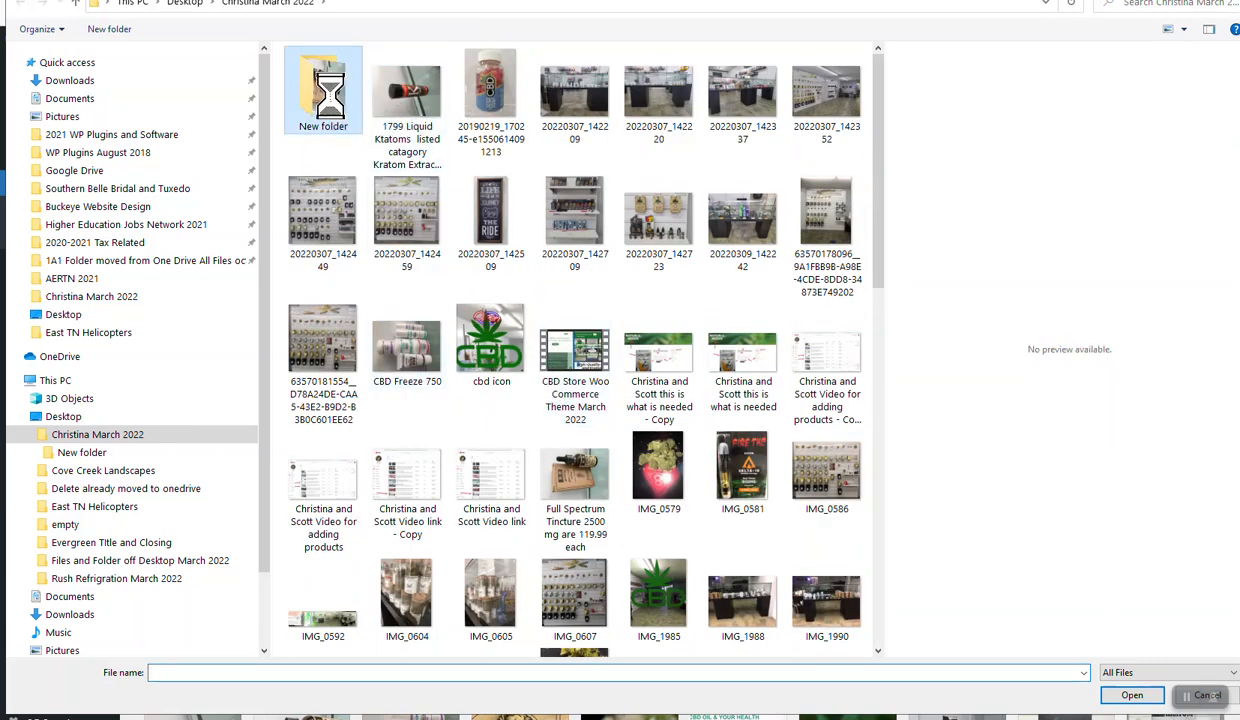
{"action": "double_click", "coordinate": [328, 95]}
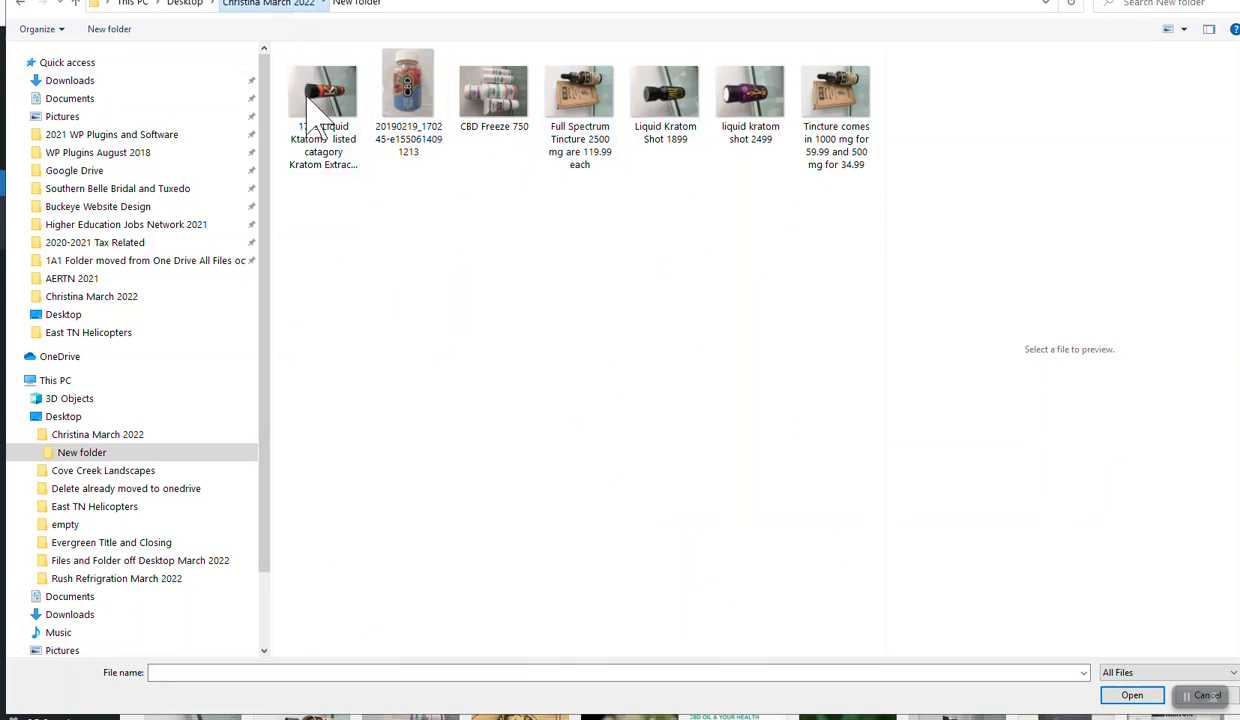
{"action": "left_click", "coordinate": [268, 5]}
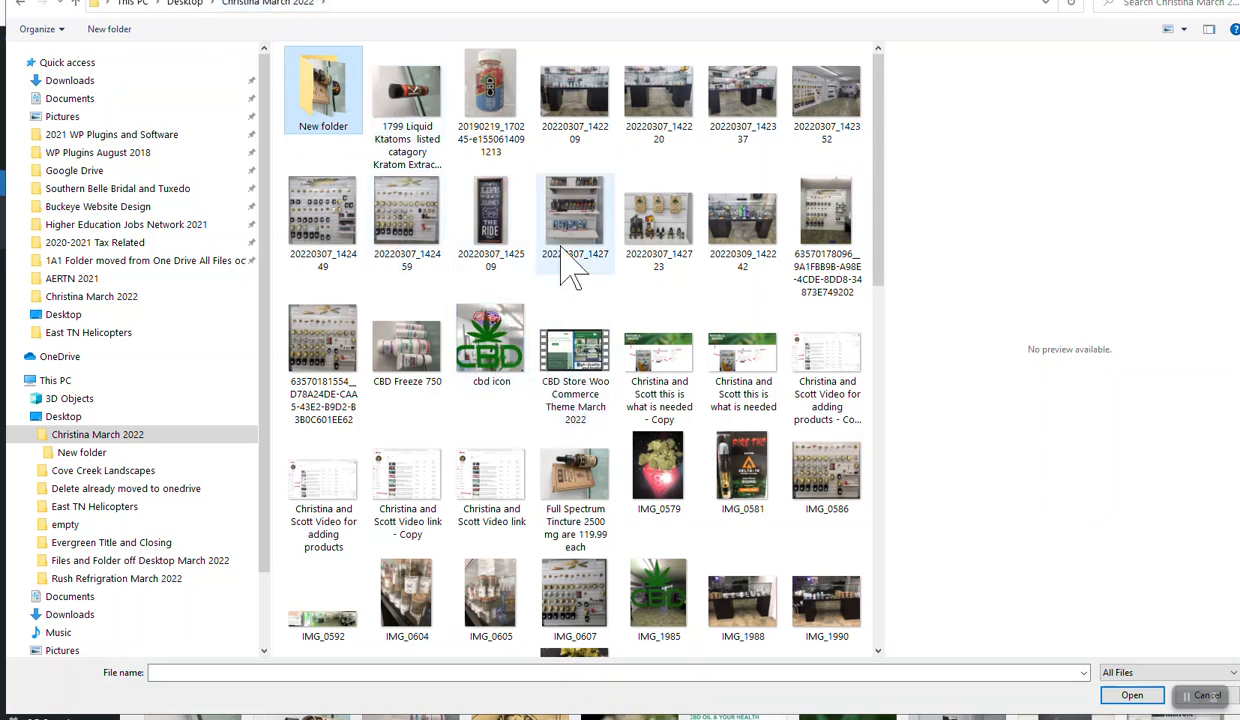
Upload the images 20220307_142709, 20220307_142723 and 20220309_142242 to the Media Library.
{"action": "left_click", "coordinate": [590, 265]}
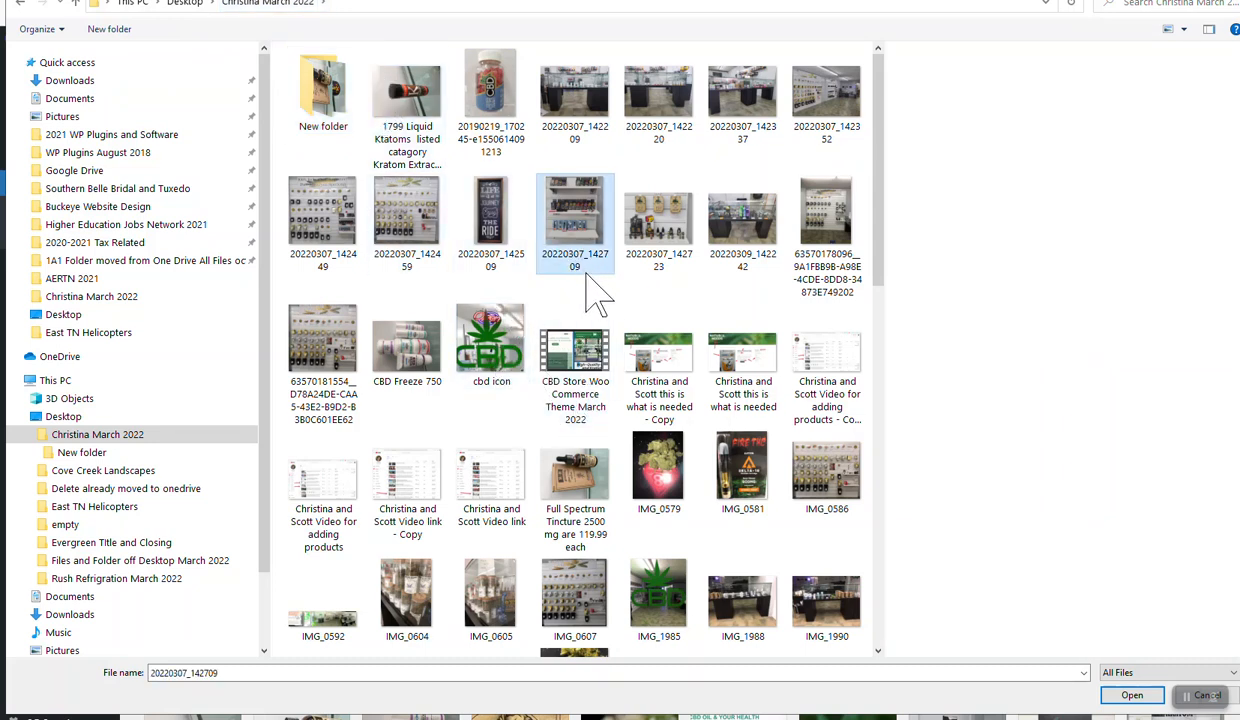
{"action": "left_click", "coordinate": [656, 278], "text": "ctrl"}
{"action": "left_click", "coordinate": [712, 284], "text": "ctrl"}
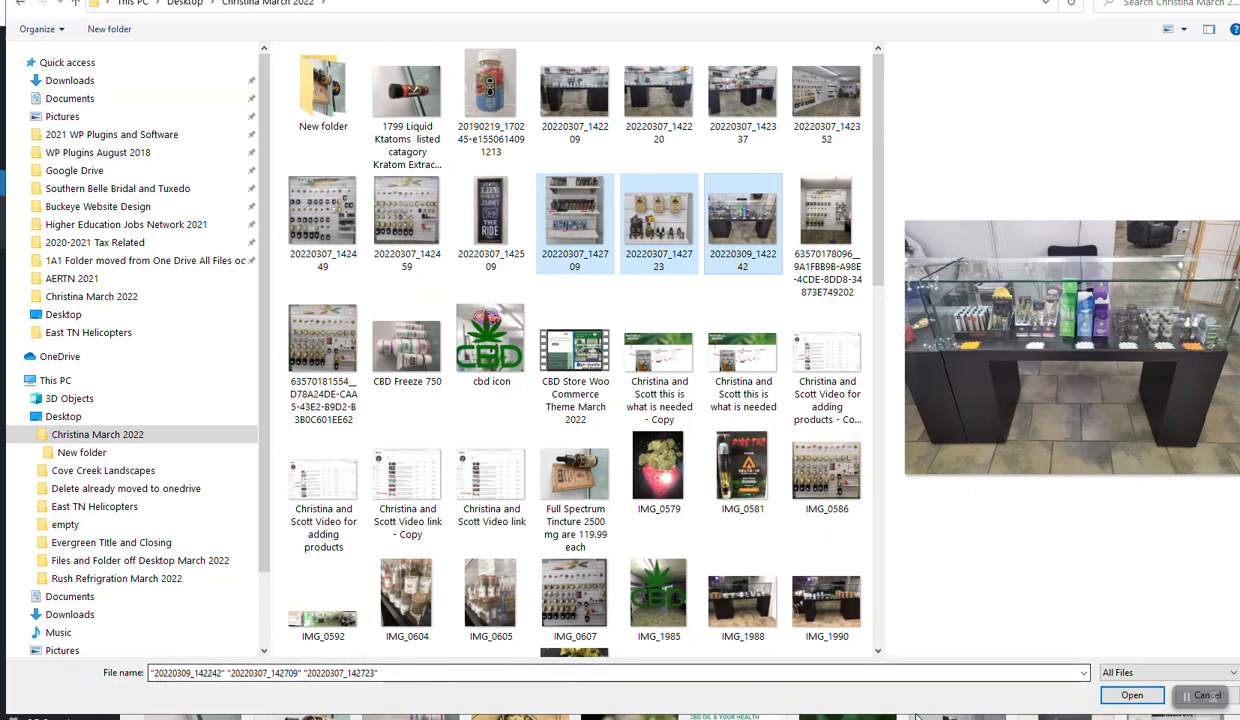
{"action": "left_click", "coordinate": [1130, 695]}
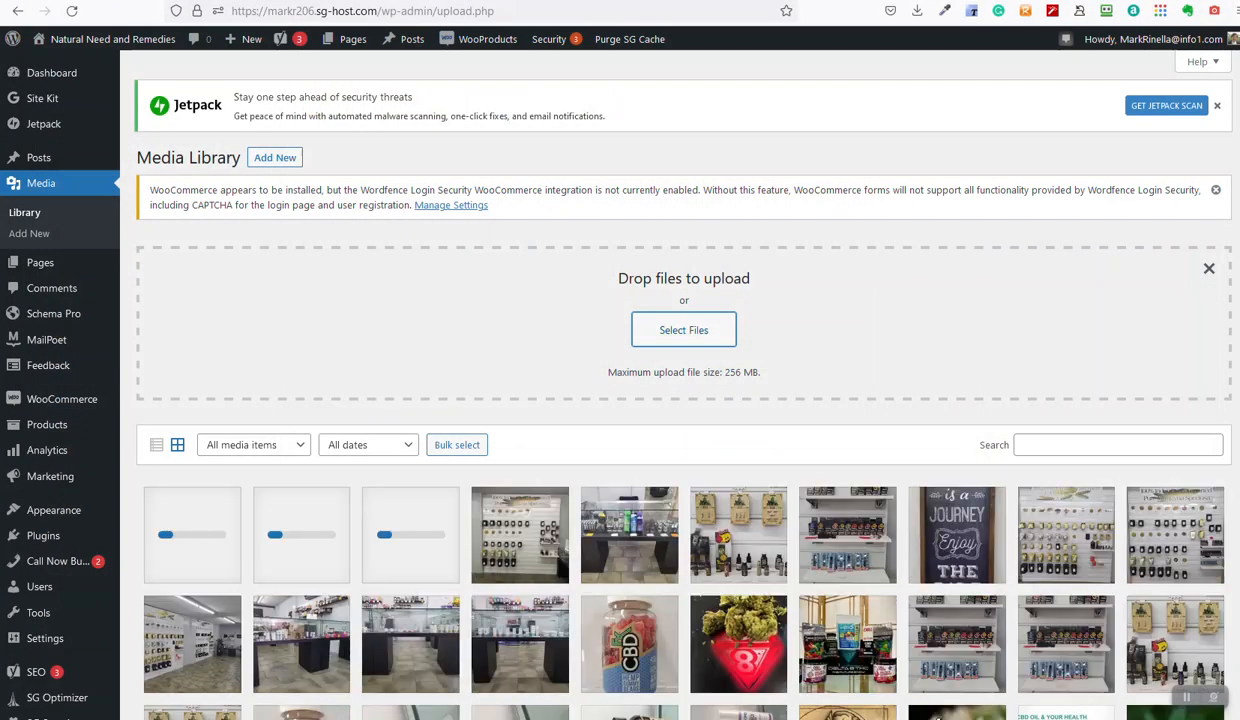
{"action": "scroll", "coordinate": [299, 554], "scroll_direction": "down", "scroll_amount": 3}
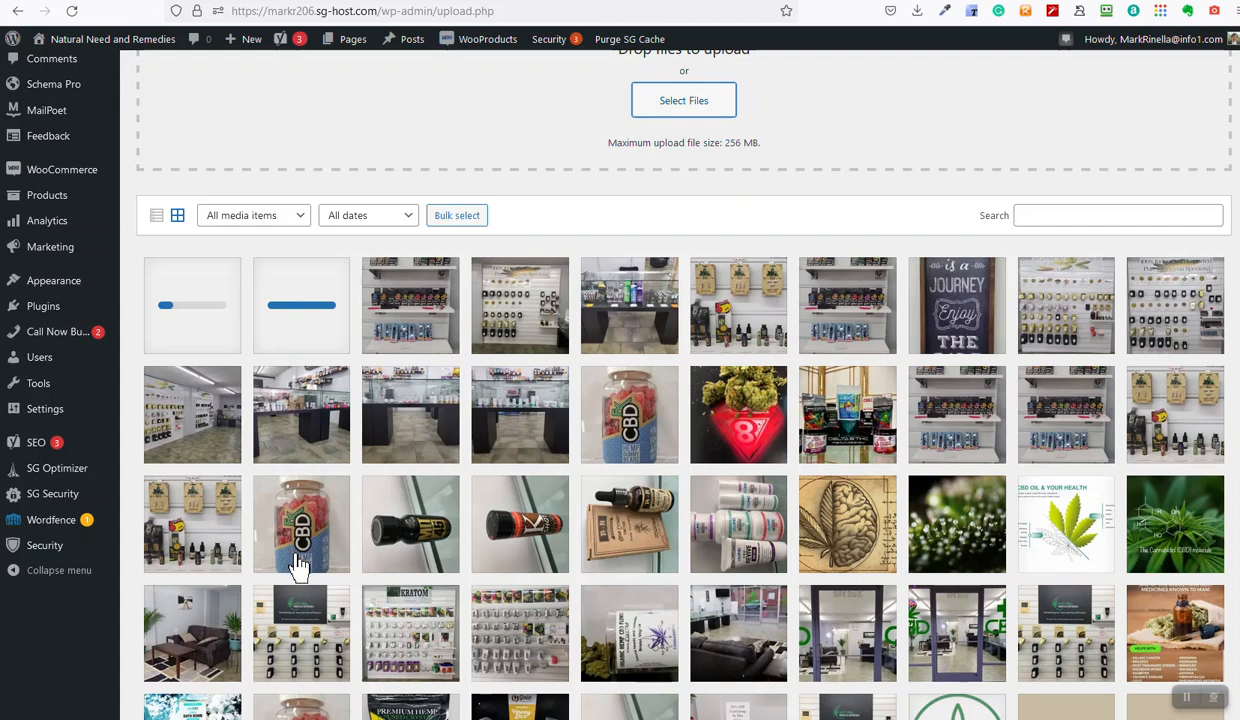
{"action": "scroll", "coordinate": [305, 555], "scroll_direction": "down", "scroll_amount": 1}
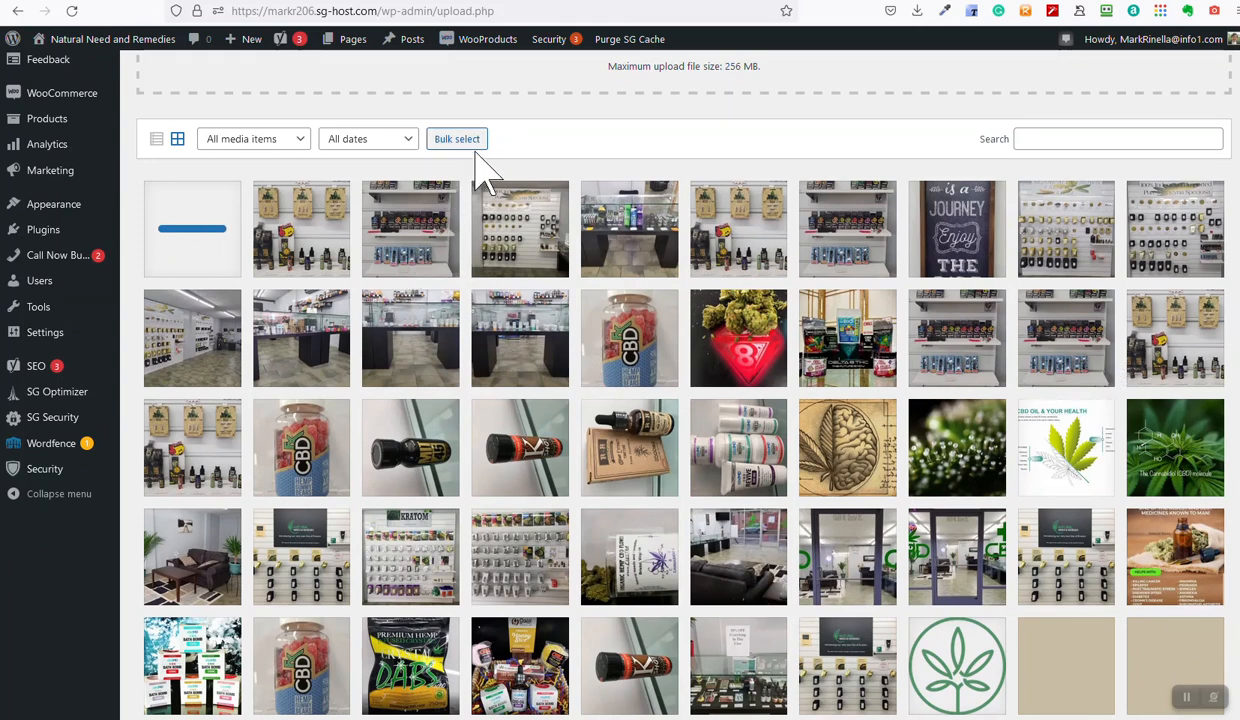
{"action": "left_click", "coordinate": [848, 340]}
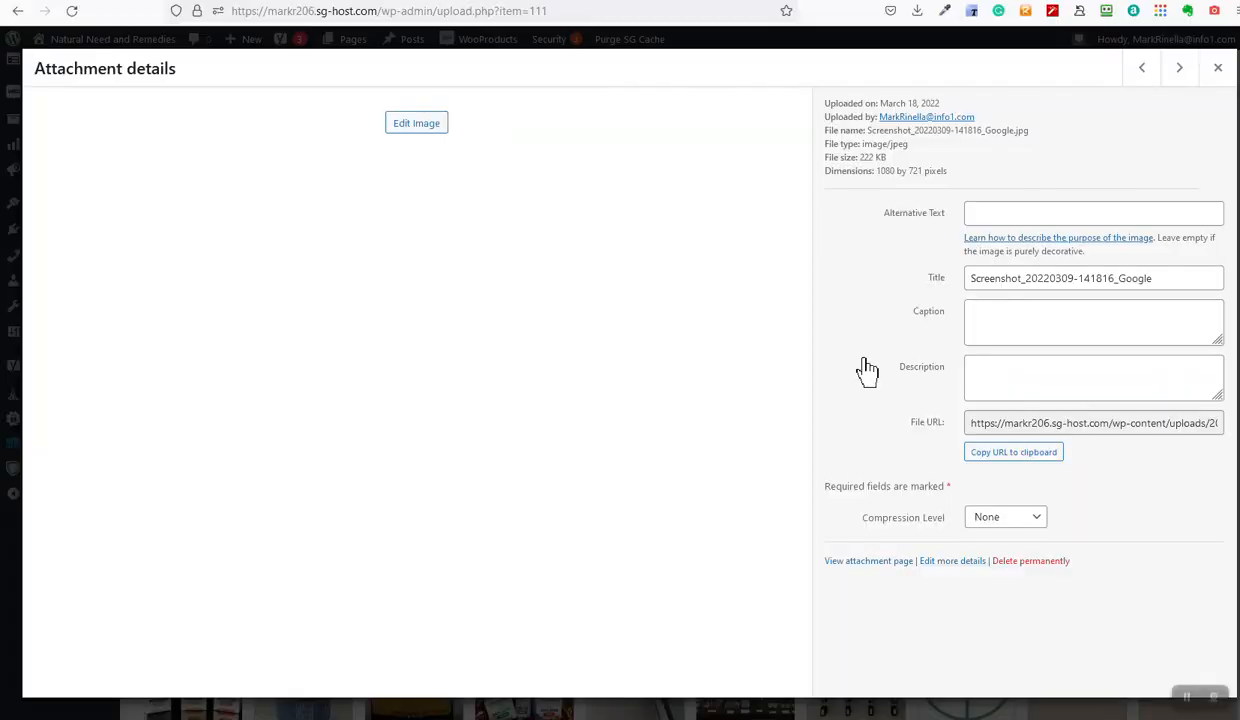
{"action": "left_click", "coordinate": [1218, 67]}
{"action": "left_click", "coordinate": [458, 139]}
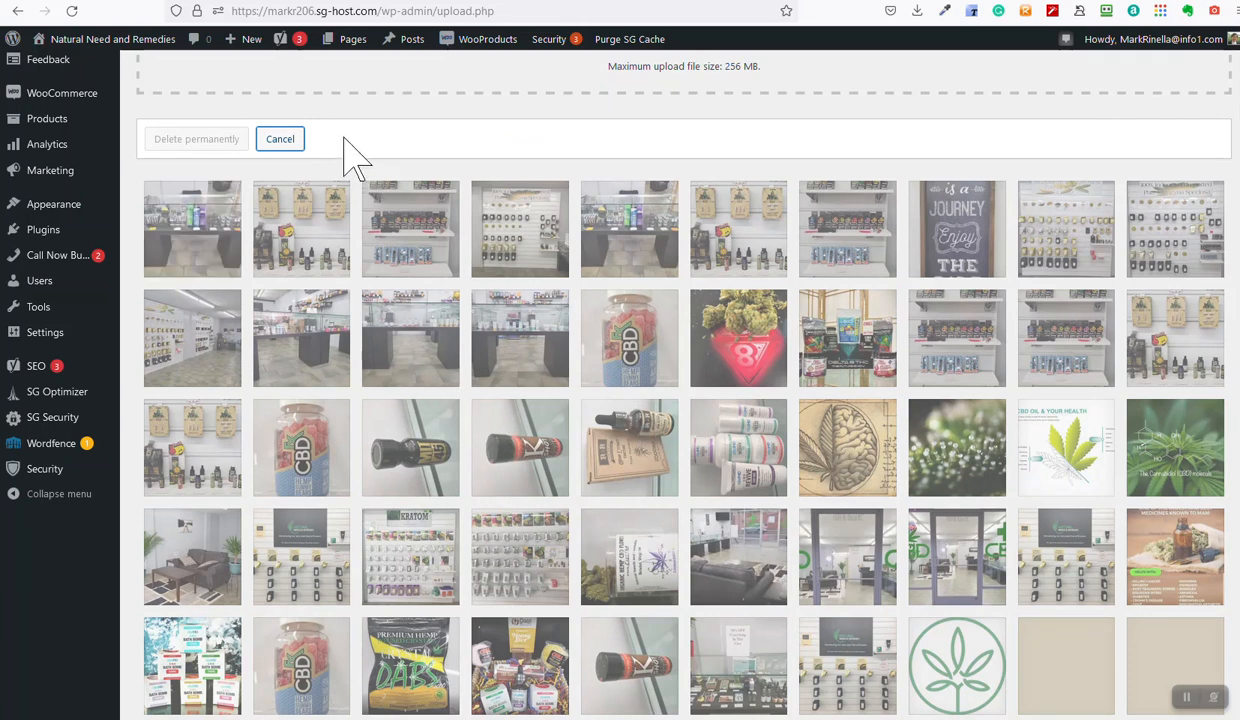
{"action": "left_click", "coordinate": [412, 327]}
{"action": "left_click", "coordinate": [520, 338]}
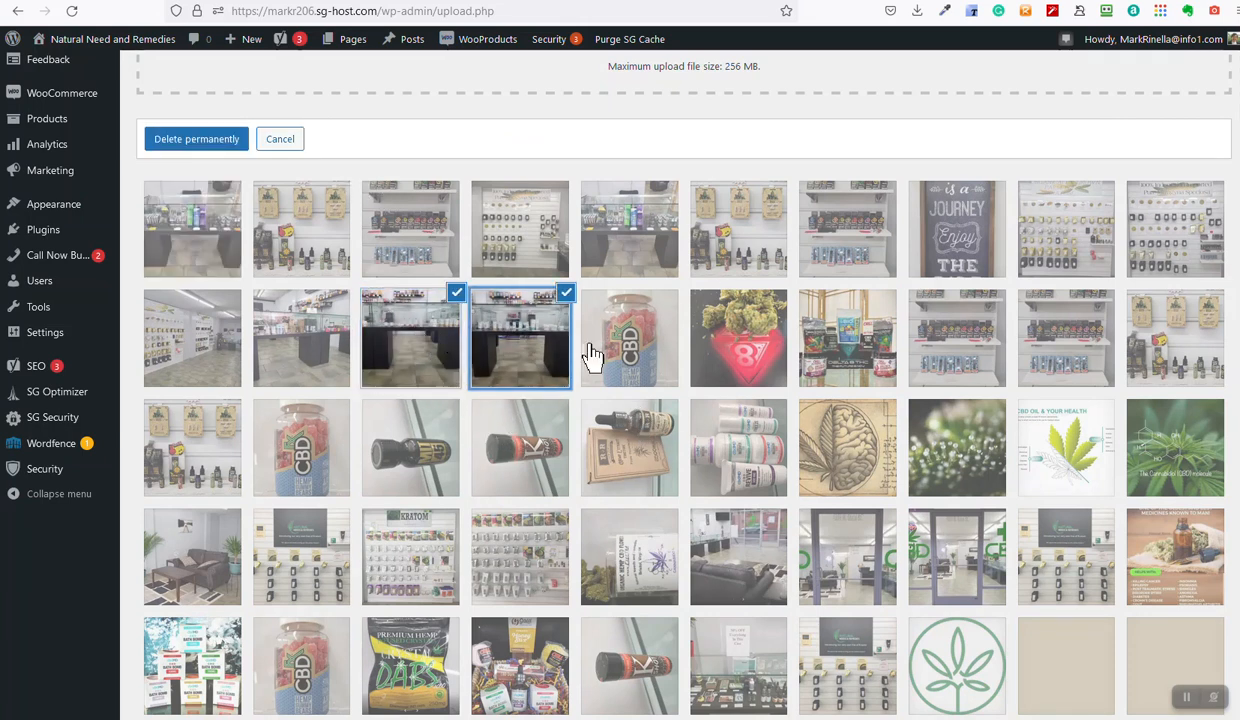
{"action": "left_click", "coordinate": [630, 343]}
{"action": "scroll", "coordinate": [300, 250], "scroll_direction": "up", "scroll_amount": 3}
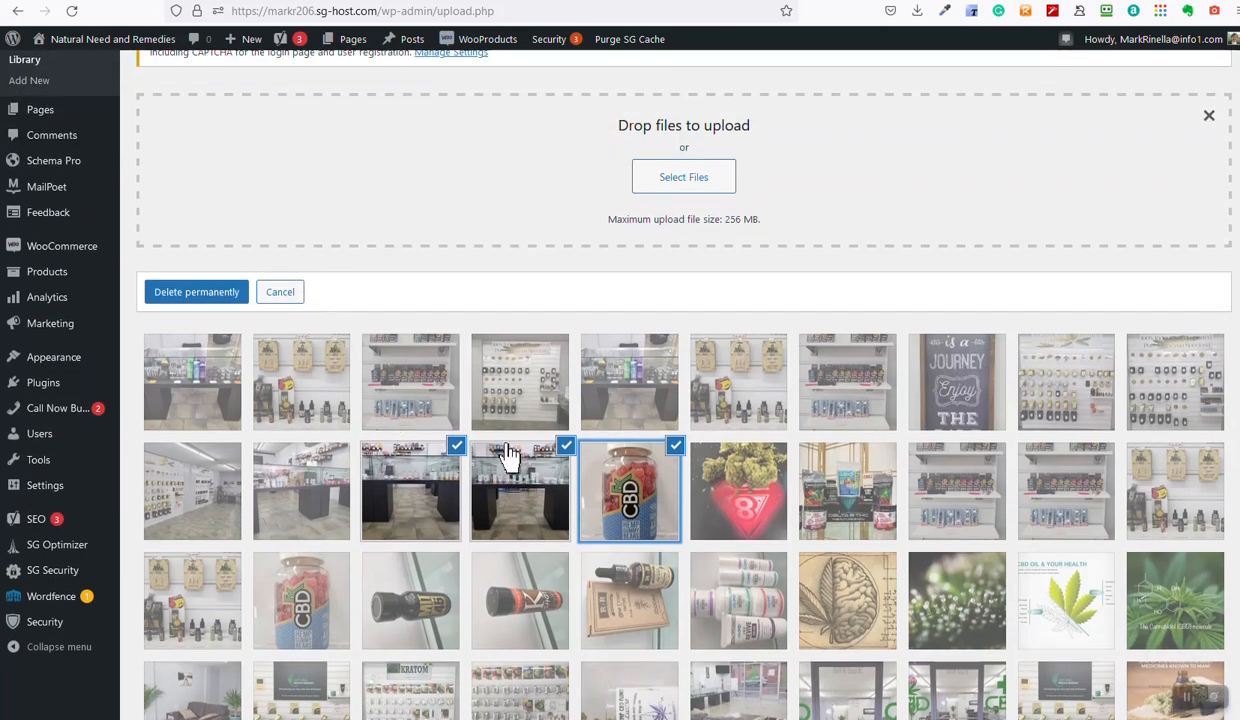
{"action": "left_click", "coordinate": [457, 446]}
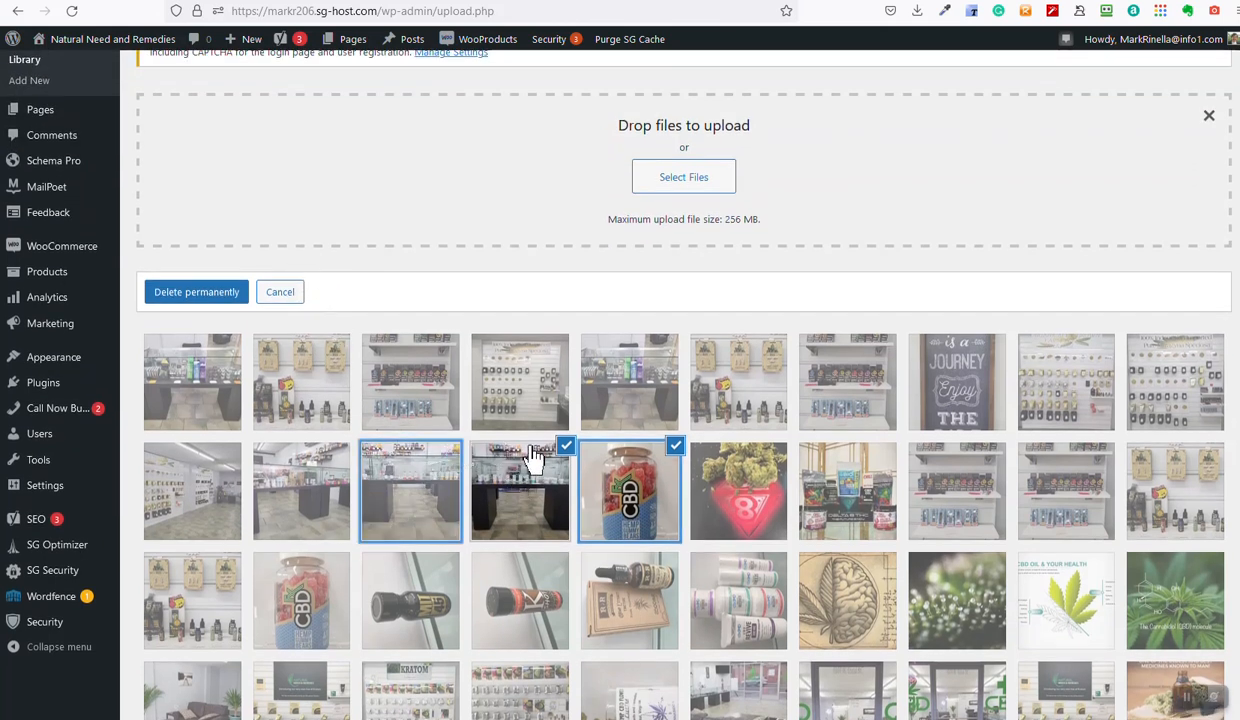
{"action": "left_click", "coordinate": [588, 458]}
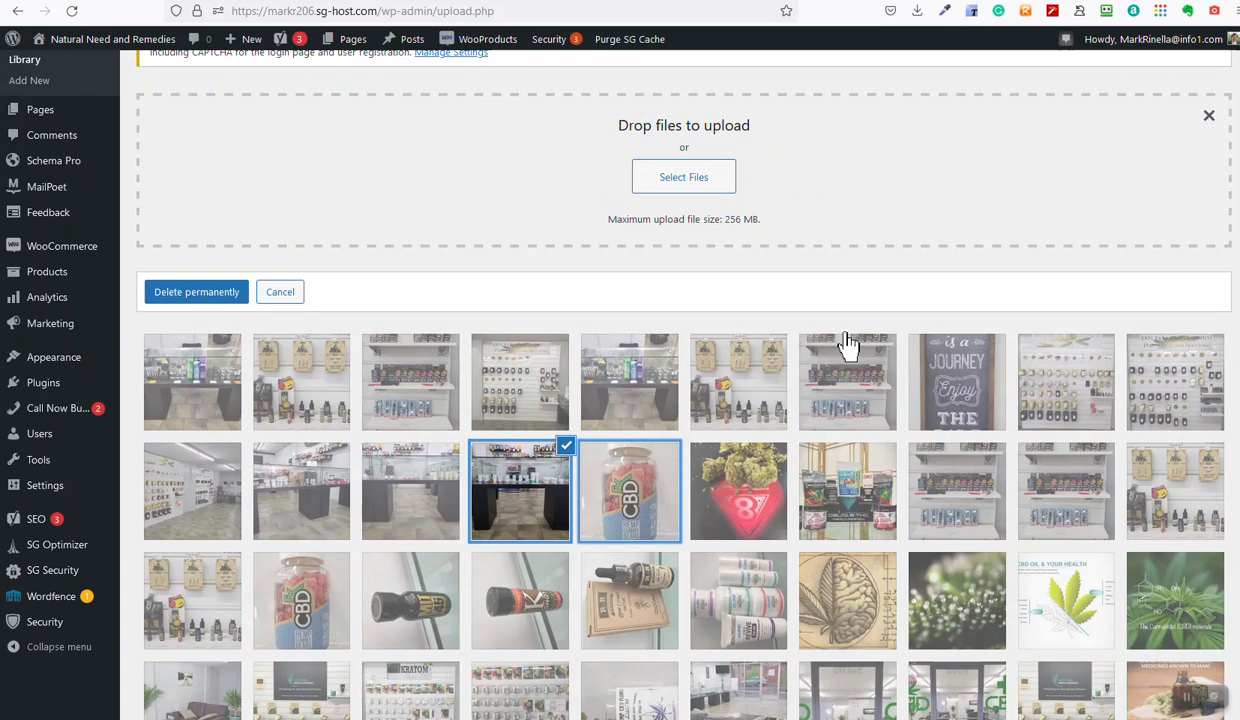
{"action": "left_click", "coordinate": [283, 293]}
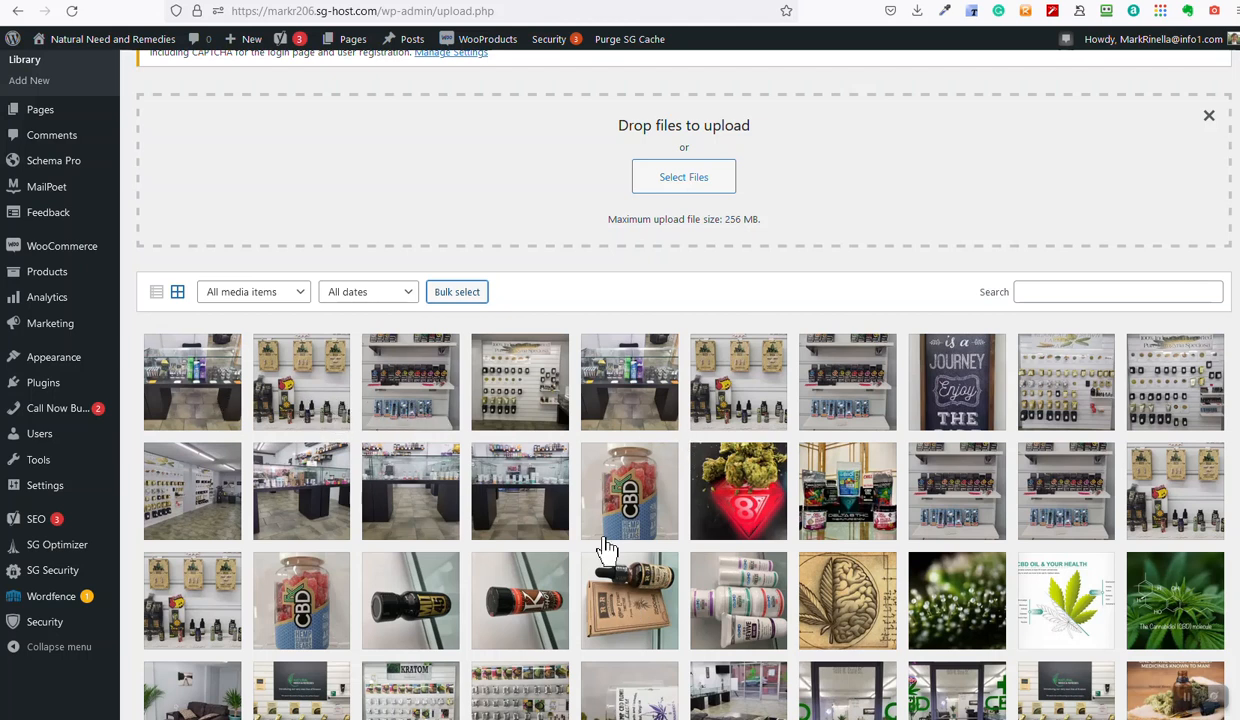
Set the alternative text of the newly uploaded 20220309_142242 image to "Display Case of Vapes".
{"action": "left_click", "coordinate": [226, 396]}
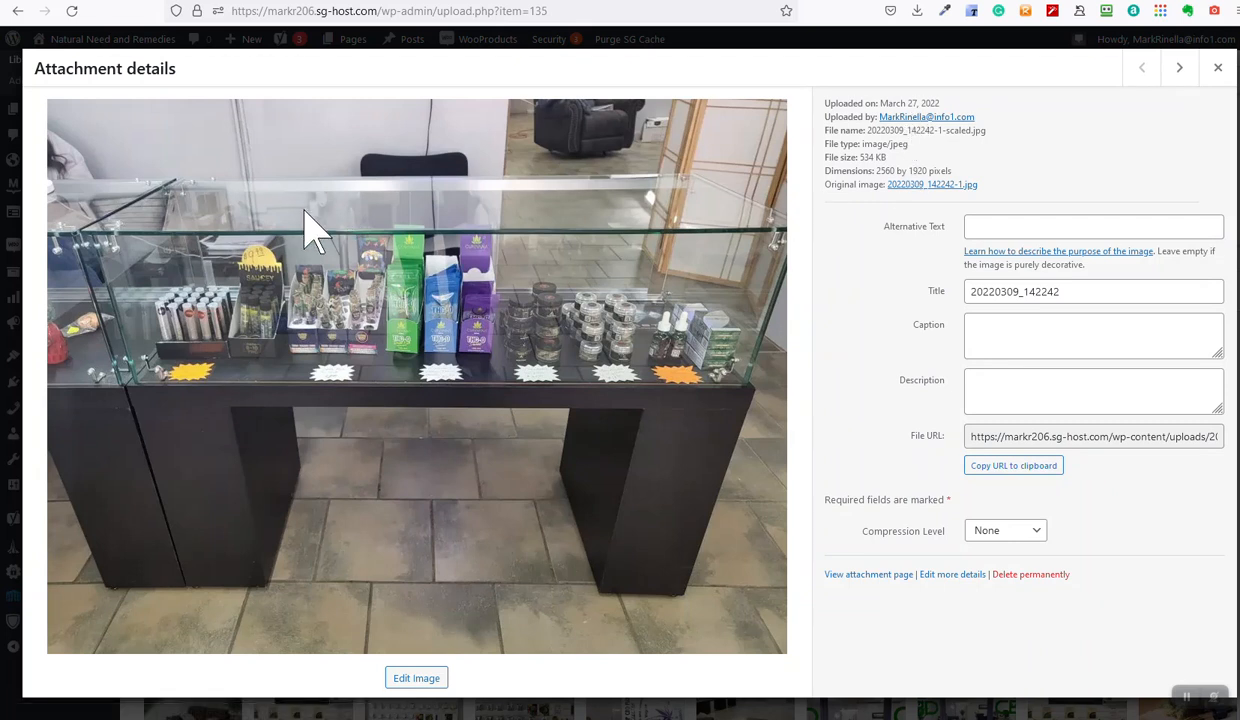
{"action": "left_click", "coordinate": [1003, 228]}
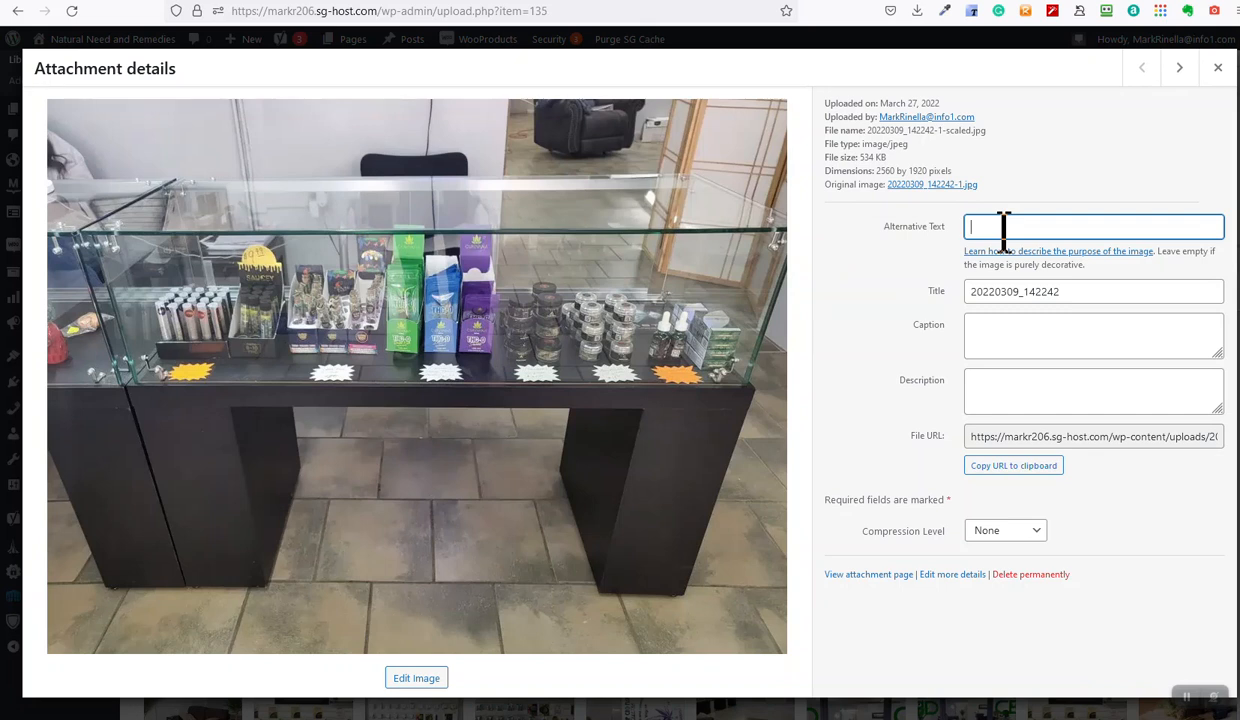
{"action": "type", "text": "Disp"}
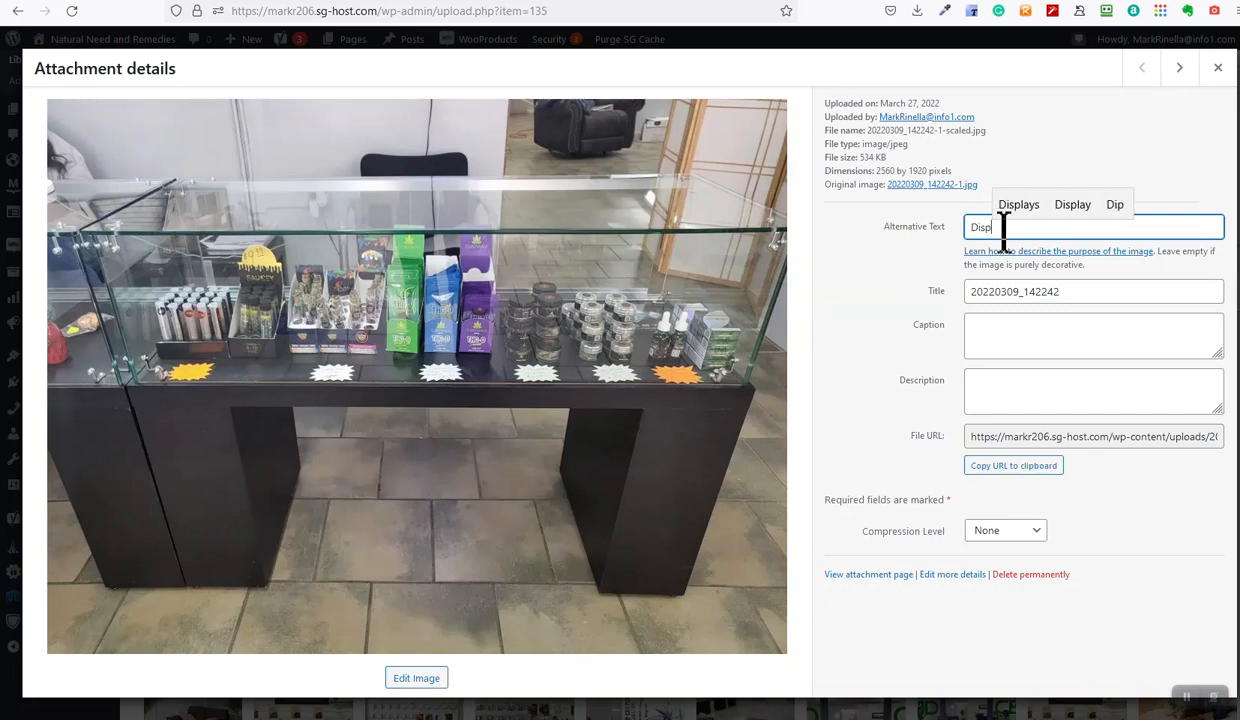
{"action": "type", "text": "lay Case of Vapes"}
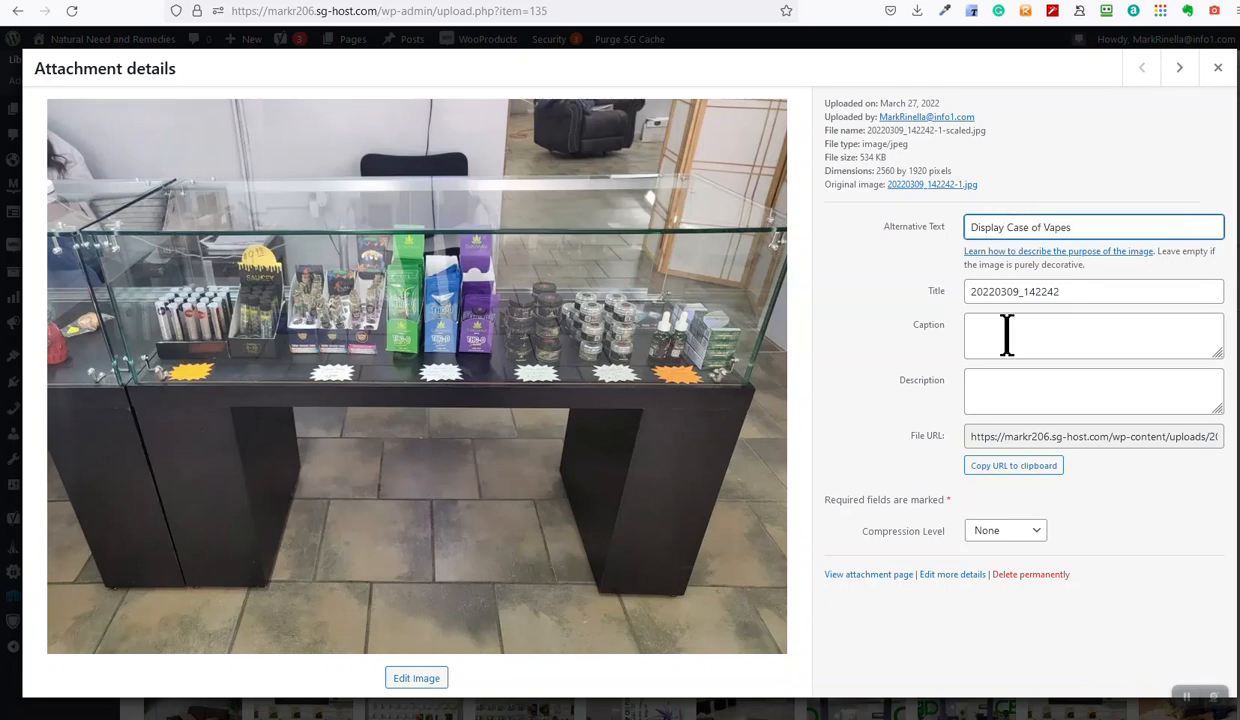
Set the title of the vape display case image to "Variety of Vape Pens on Display".
{"action": "key", "text": "Tab"}
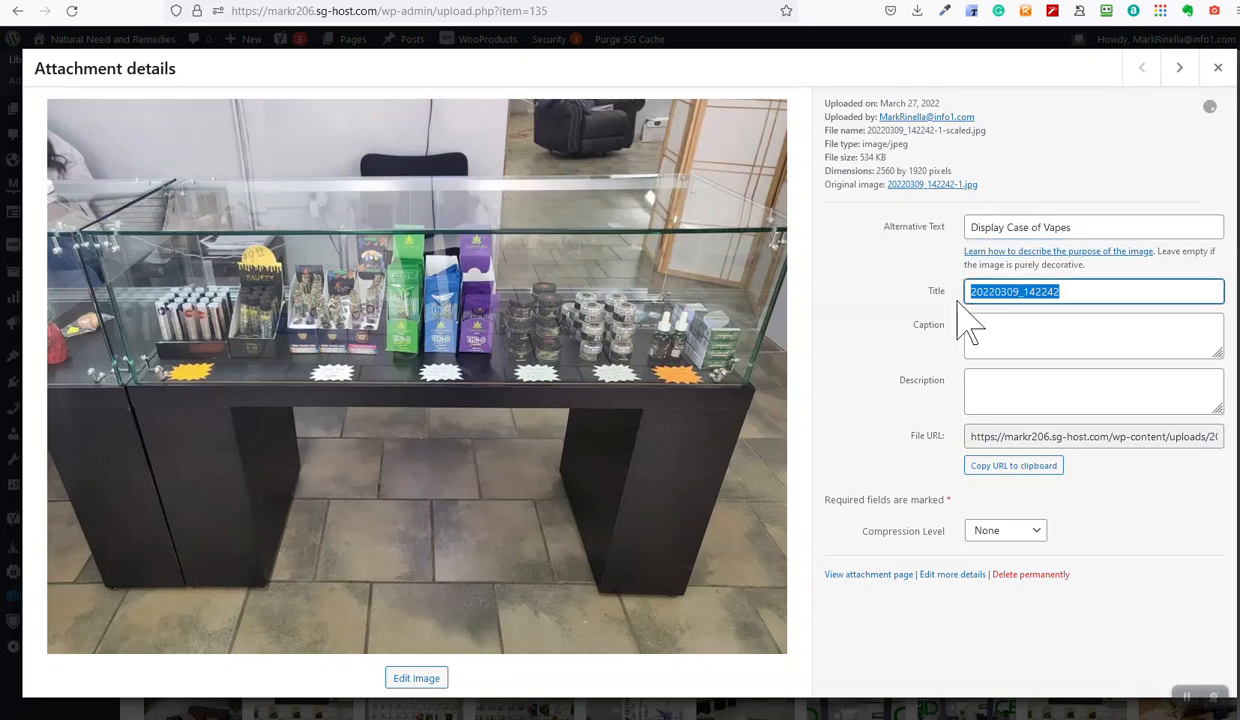
{"action": "type", "text": "Variety of "}
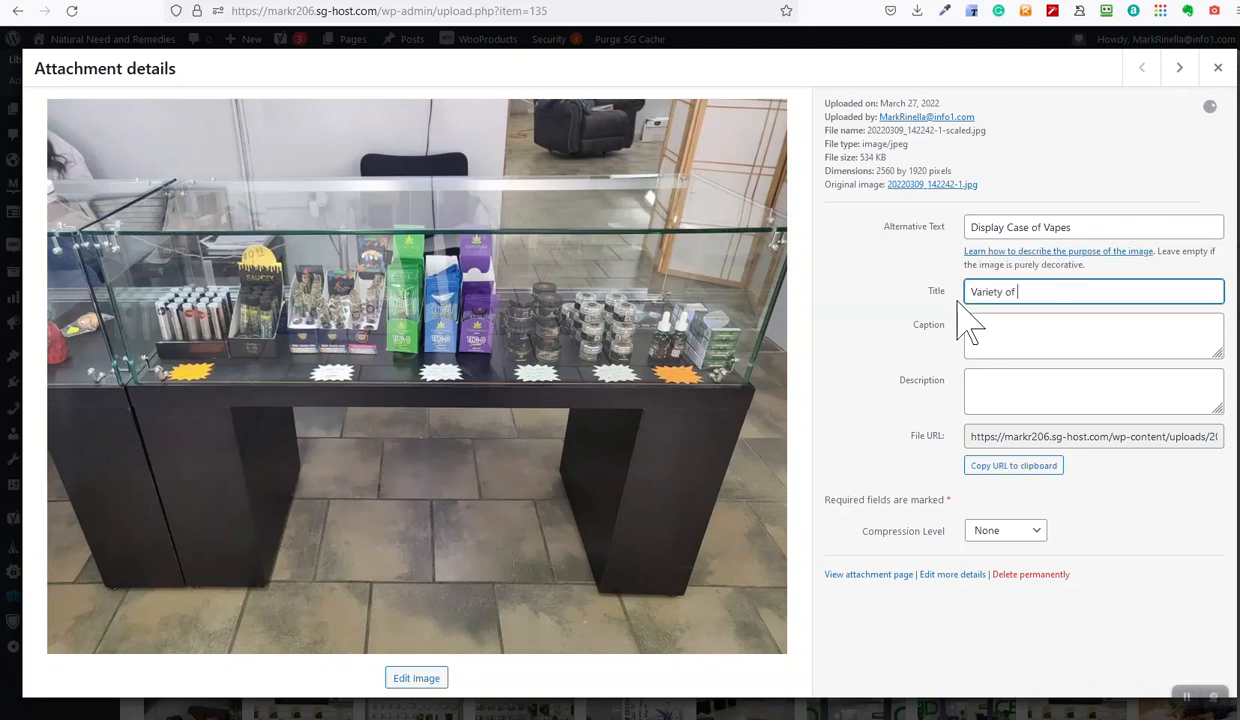
{"action": "type", "text": "Vape Pens on Display"}
Enter the description "Natural Needs Display of One Dozen Vape Pens" for the display case image and check that it is kept.
{"action": "left_click", "coordinate": [980, 338]}
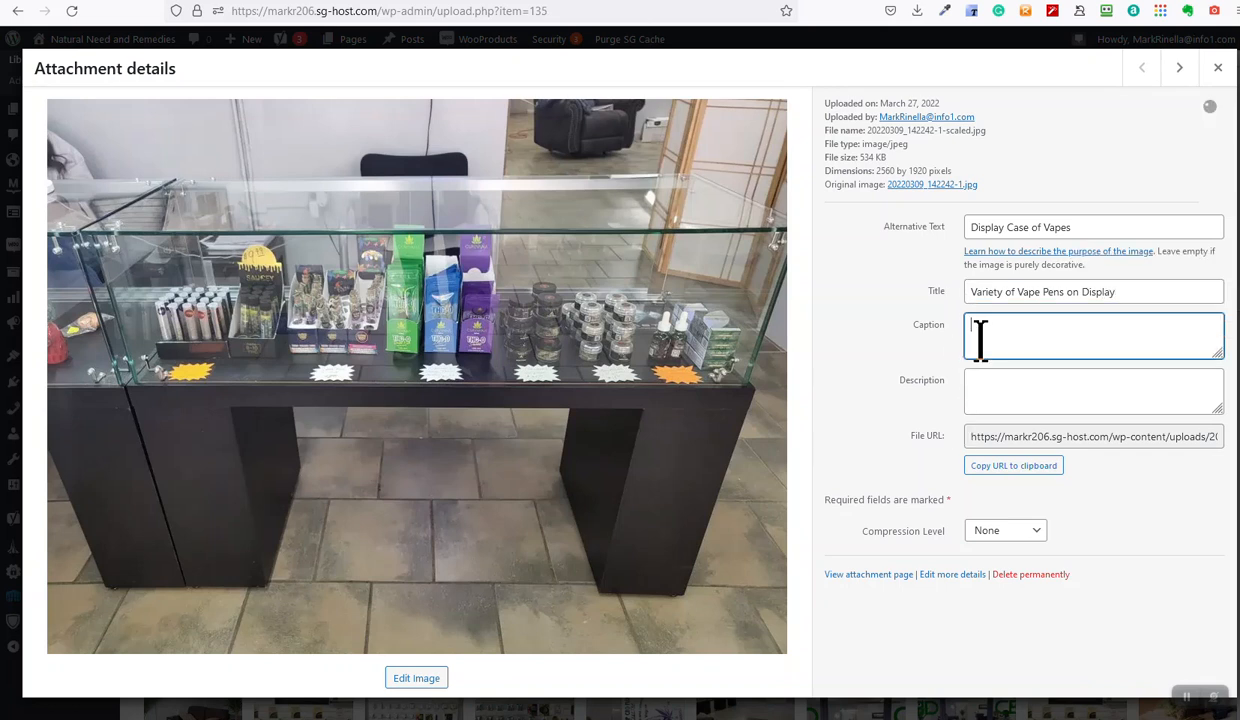
{"action": "left_click", "coordinate": [984, 397]}
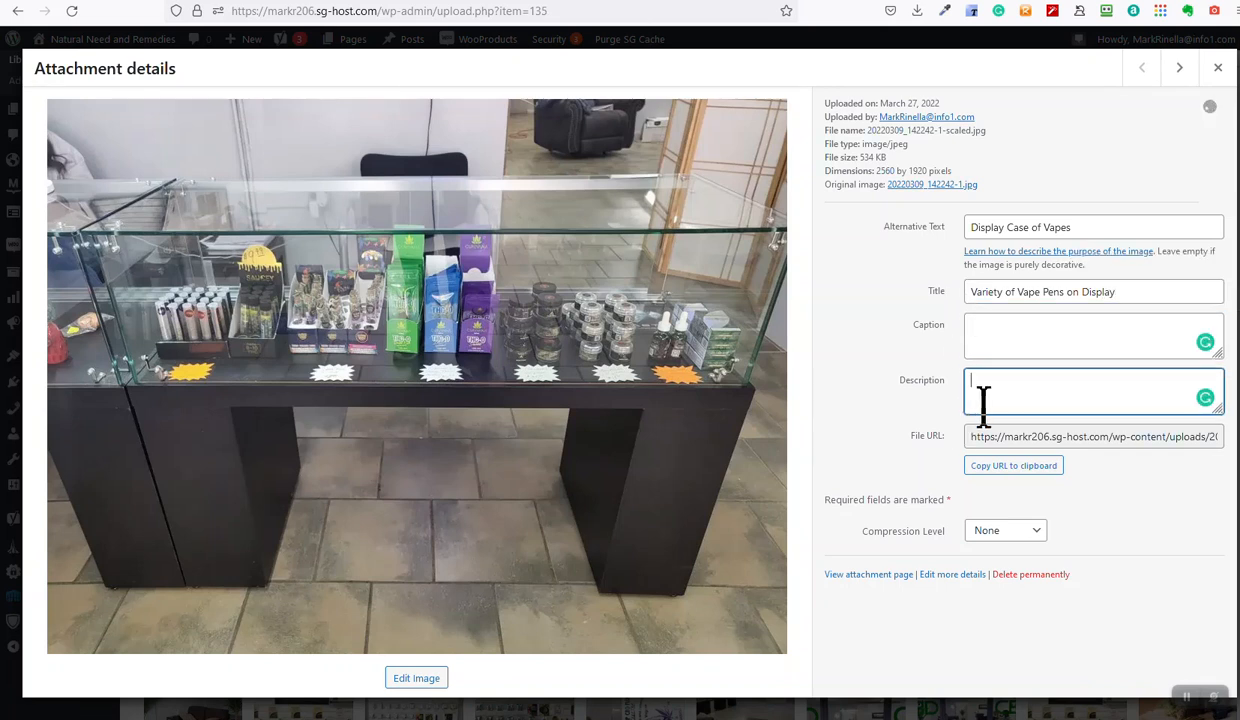
{"action": "type", "text": "Natural"}
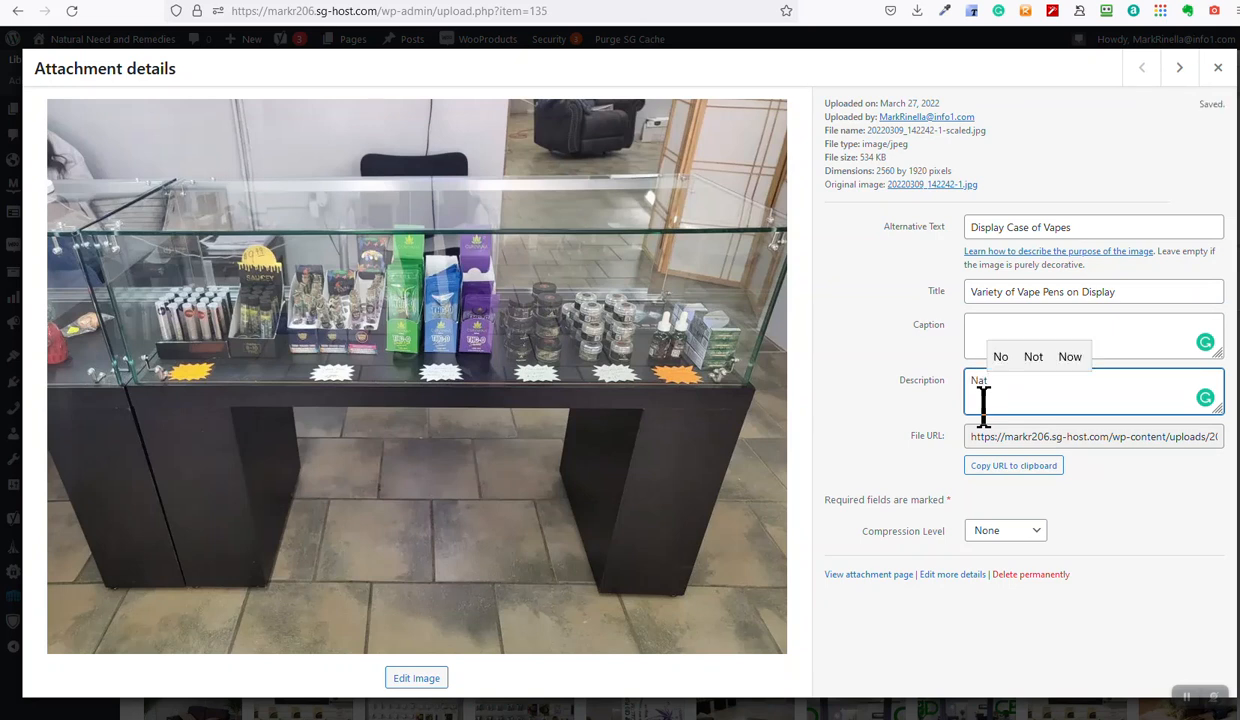
{"action": "type", "text": "ed"}
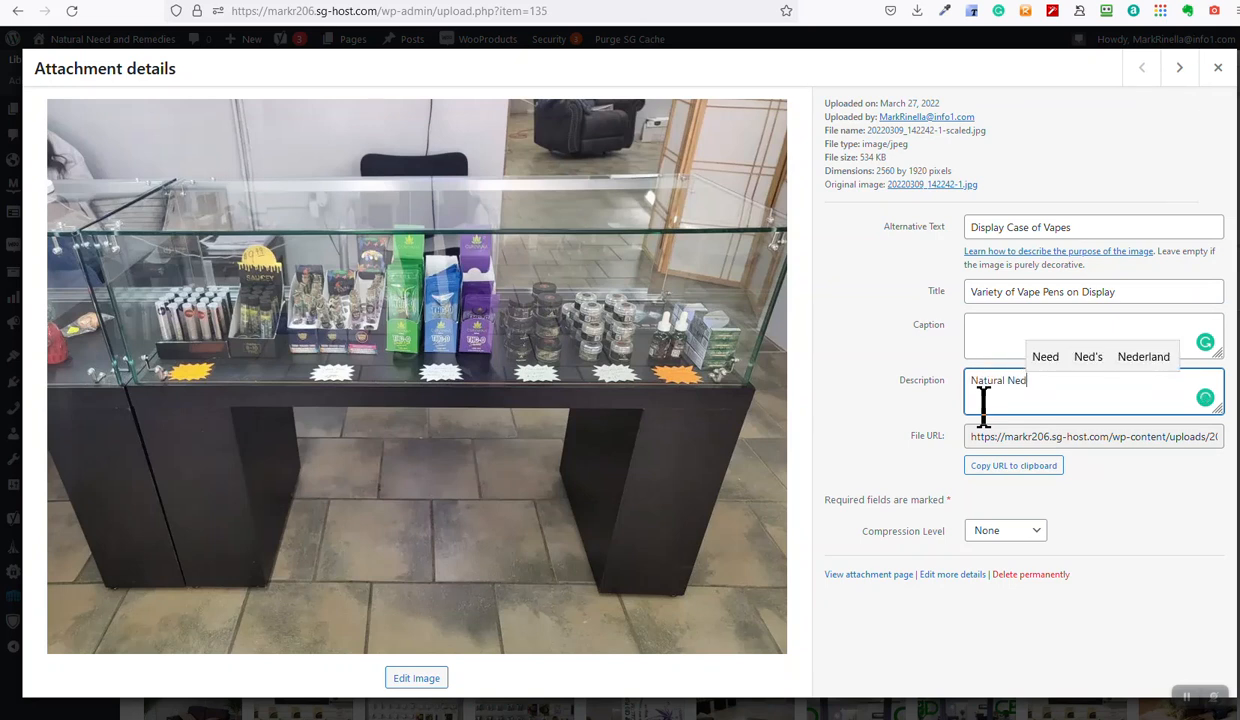
{"action": "key", "text": "BackSpace"}
{"action": "type", "text": "eds carroie"}
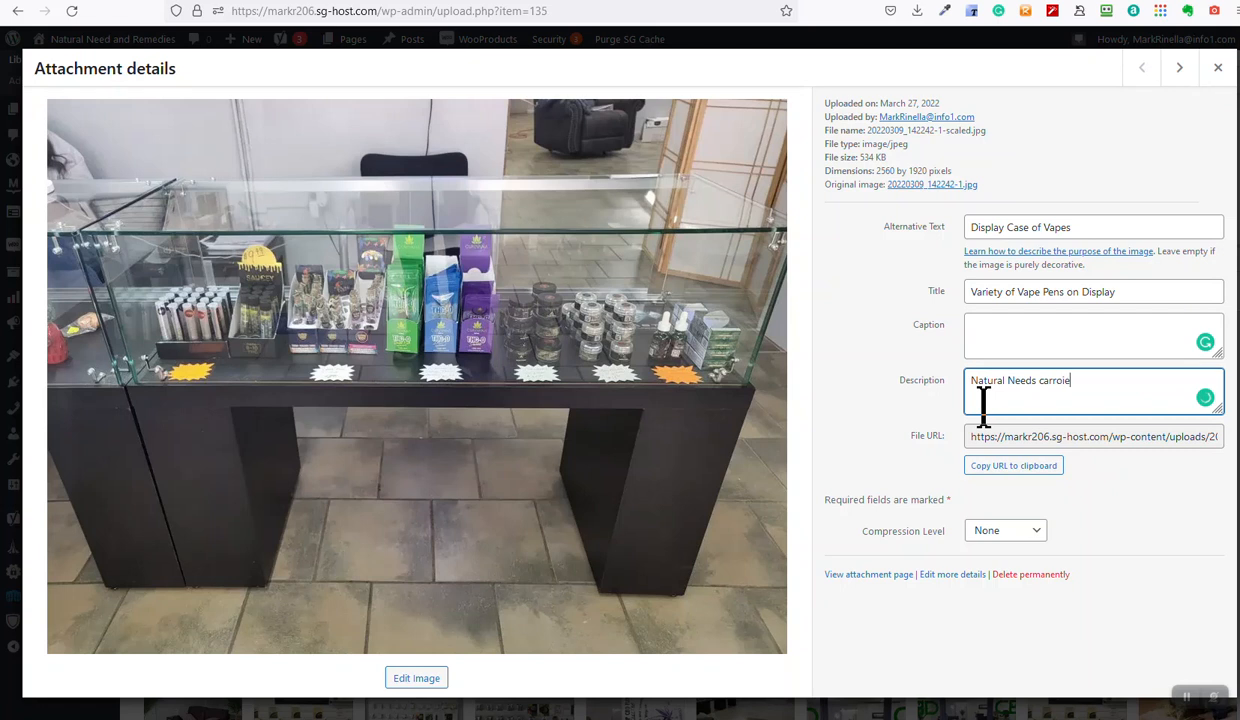
{"action": "type", "text": "ies"}
{"action": "type", "text": "Display of "}
{"action": "type", "text": "One "}
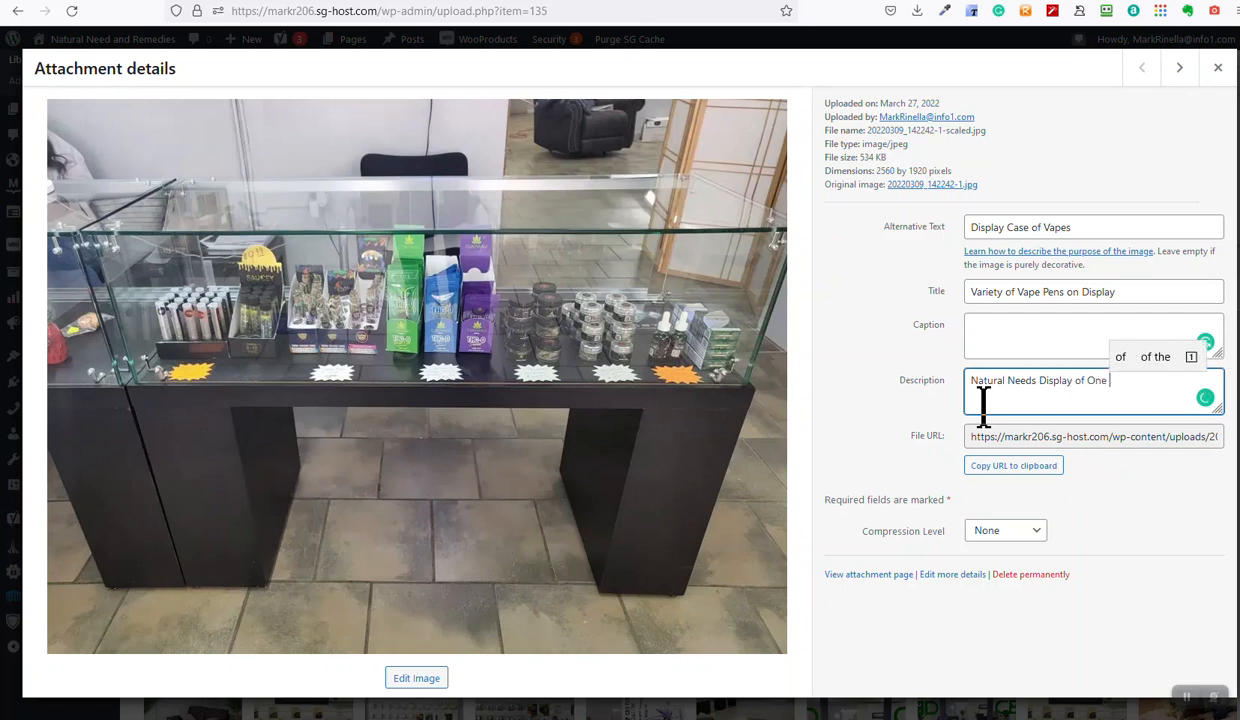
{"action": "type", "text": "Dozen Vape"}
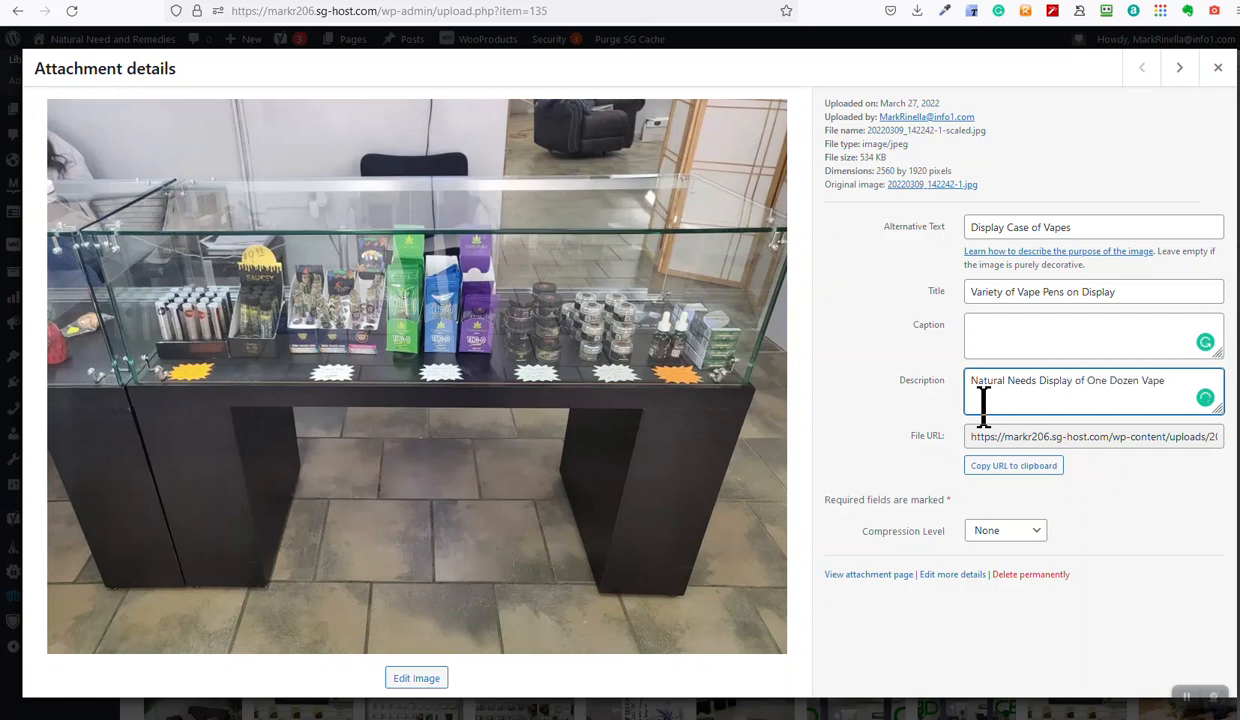
{"action": "type", "text": " Pens"}
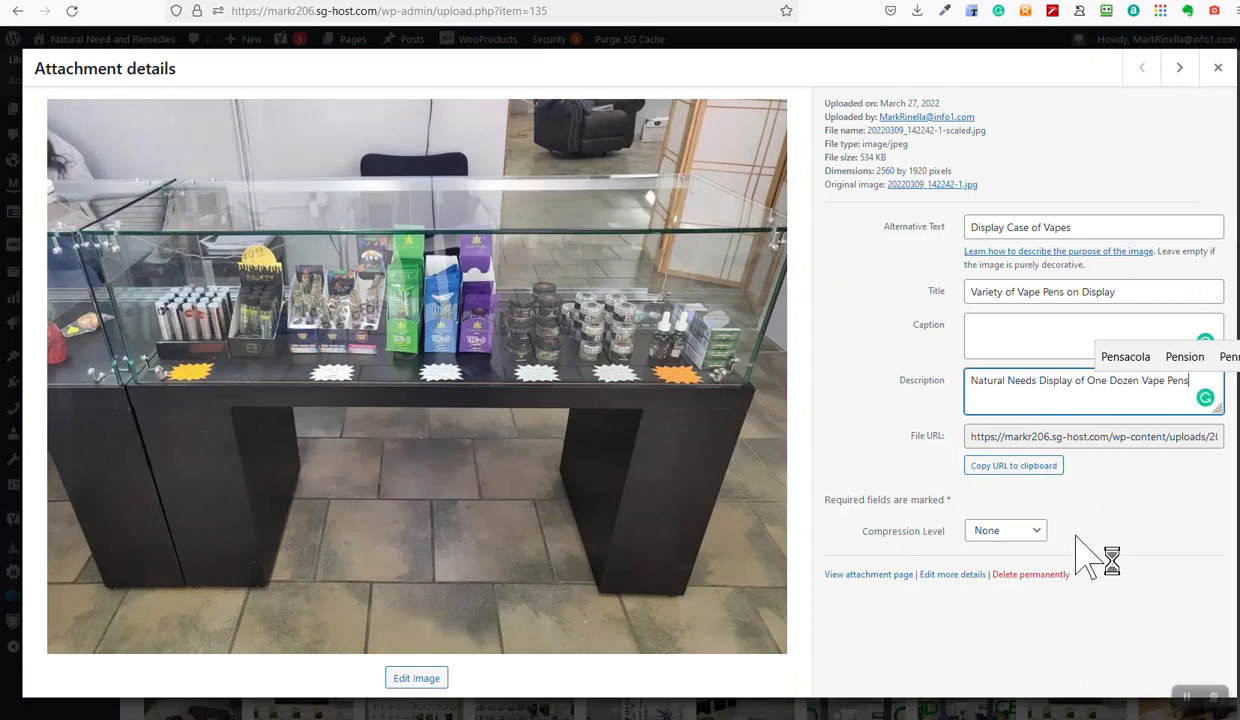
{"action": "left_click", "coordinate": [1181, 70]}
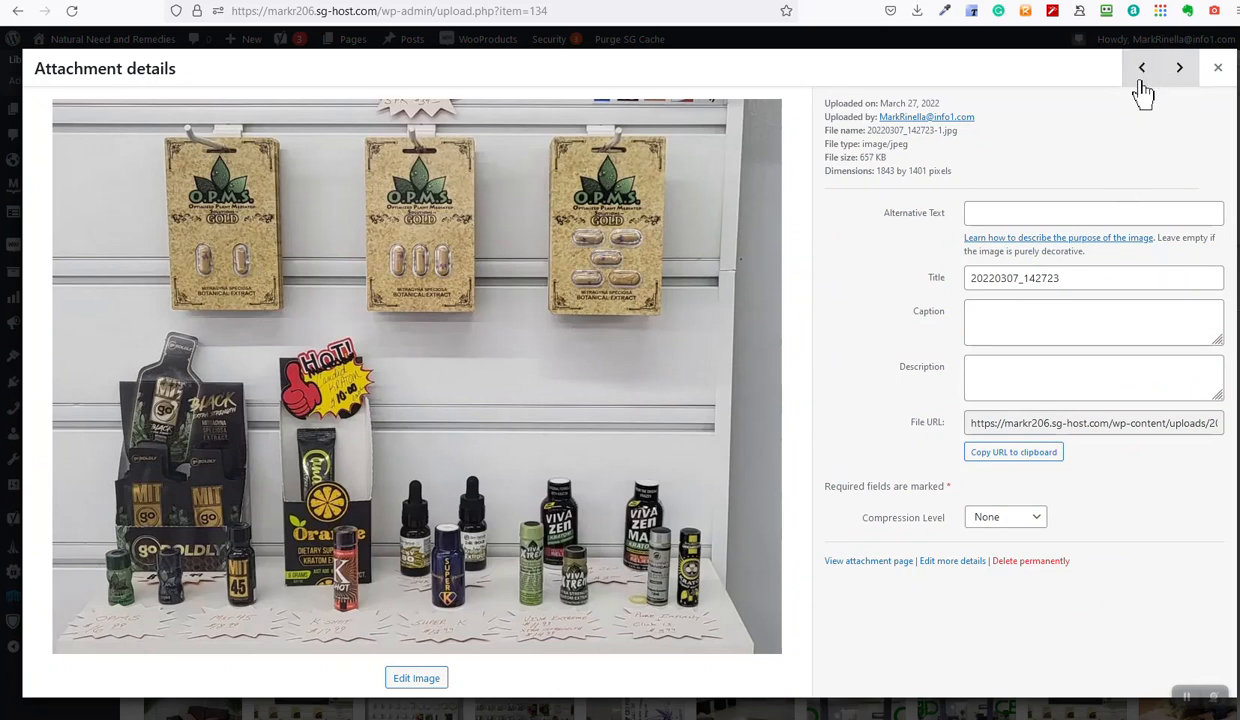
{"action": "left_click", "coordinate": [1141, 72]}
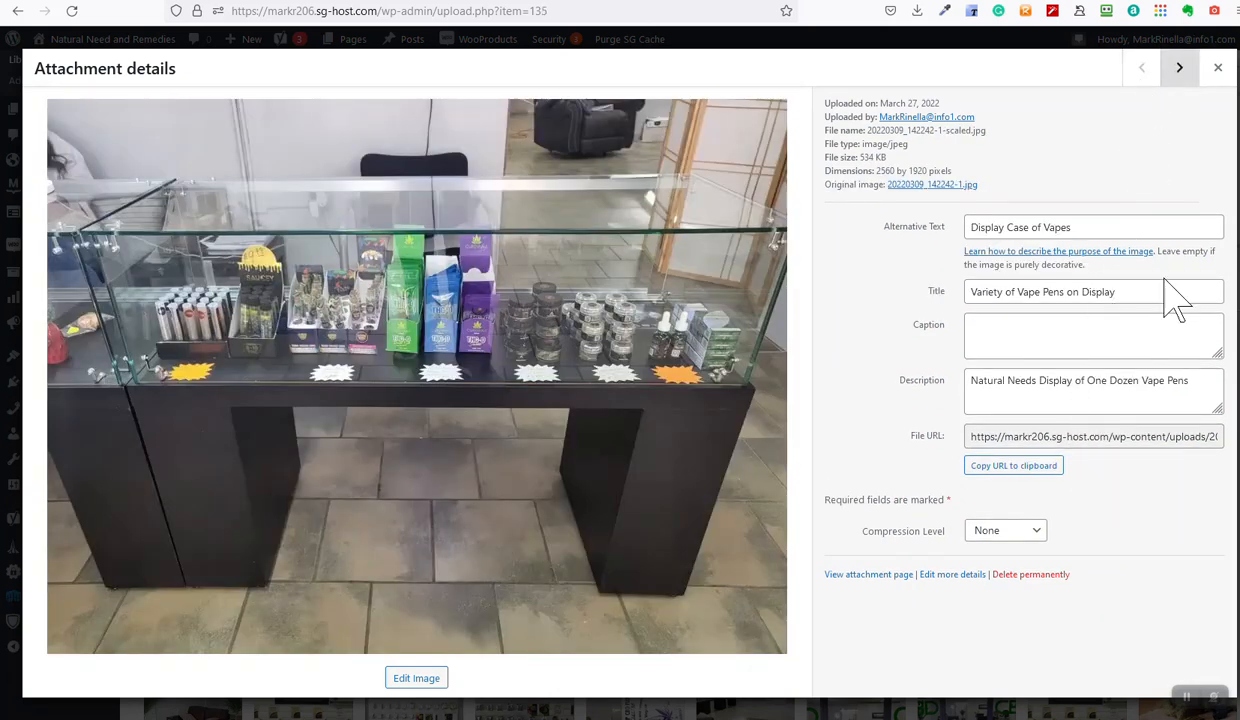
Go to the 20220307_142723 image and set its alternative text to "OPMS Gold CBD Cap".
{"action": "left_click", "coordinate": [1181, 70]}
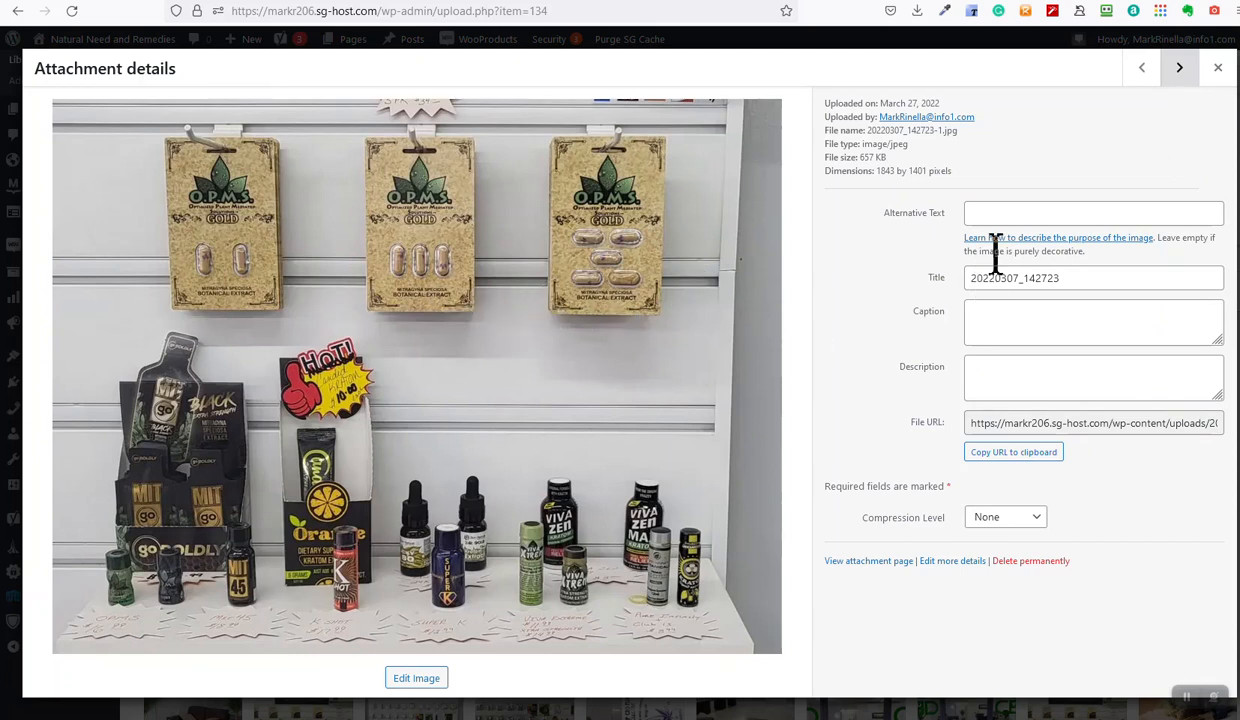
{"action": "left_click", "coordinate": [1004, 212]}
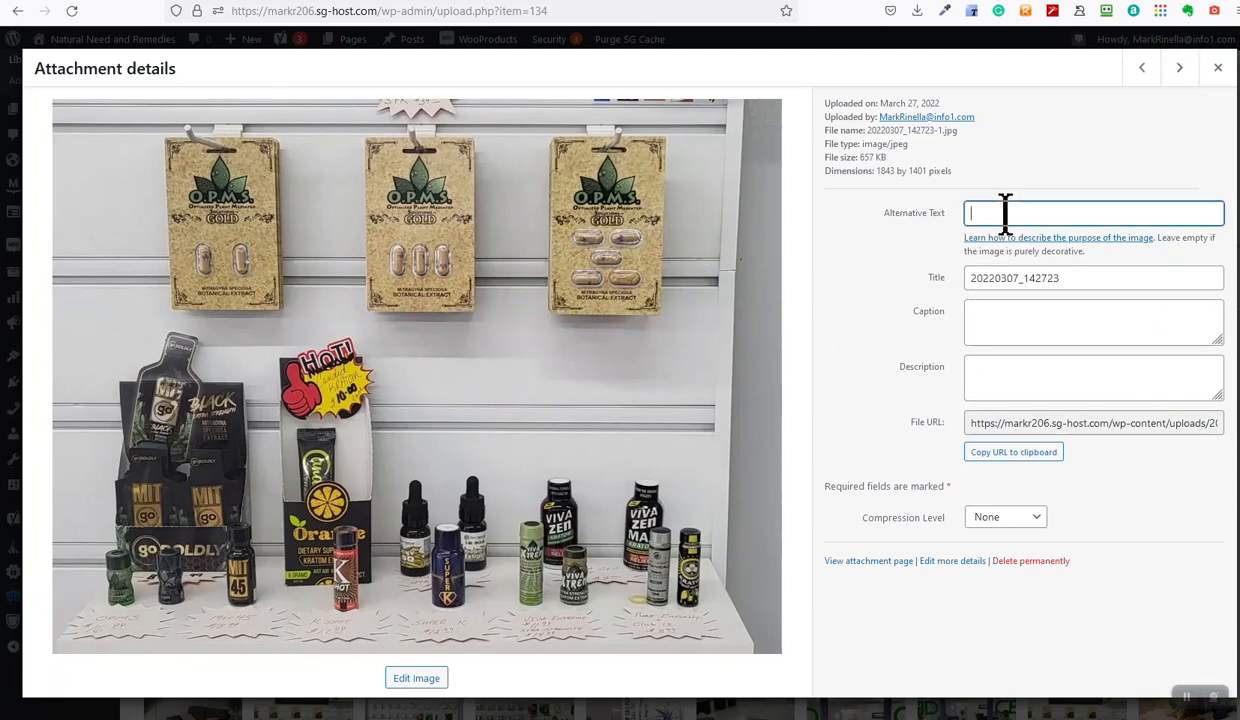
{"action": "type", "text": "OPMS GO"}
{"action": "key", "text": "BackSpace"}
{"action": "type", "text": "ld D"}
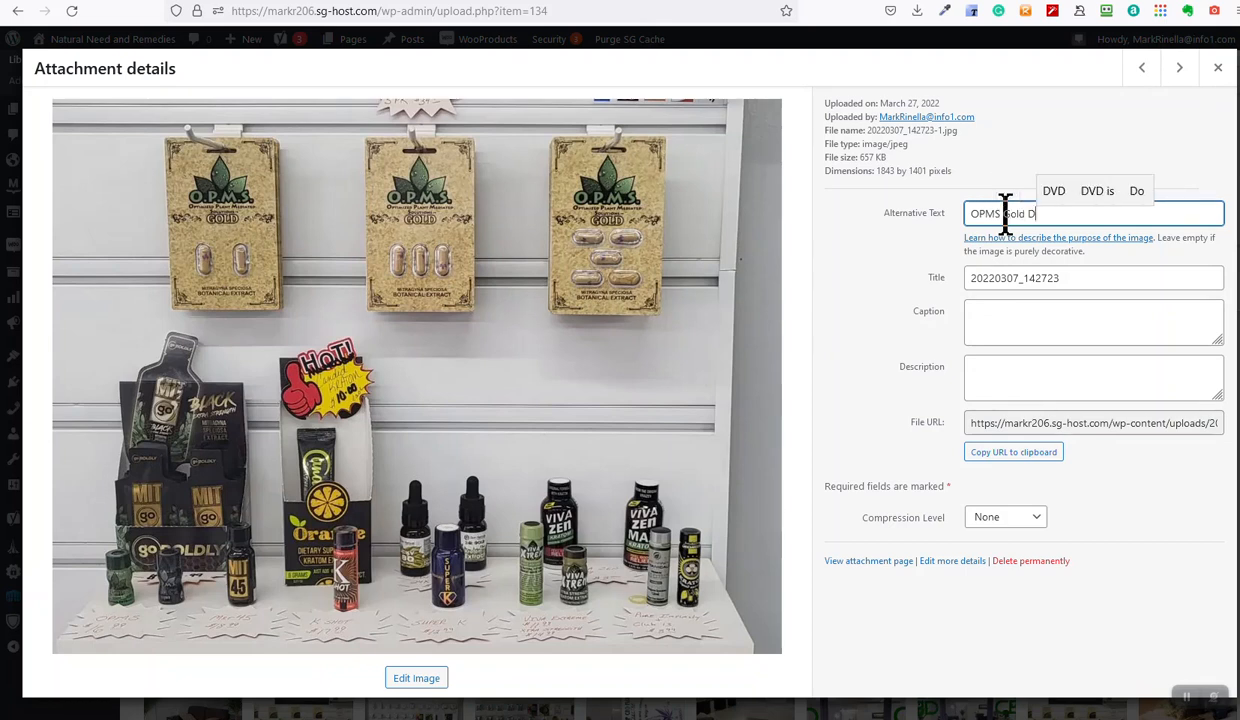
{"action": "type", "text": "CBD Capel"}
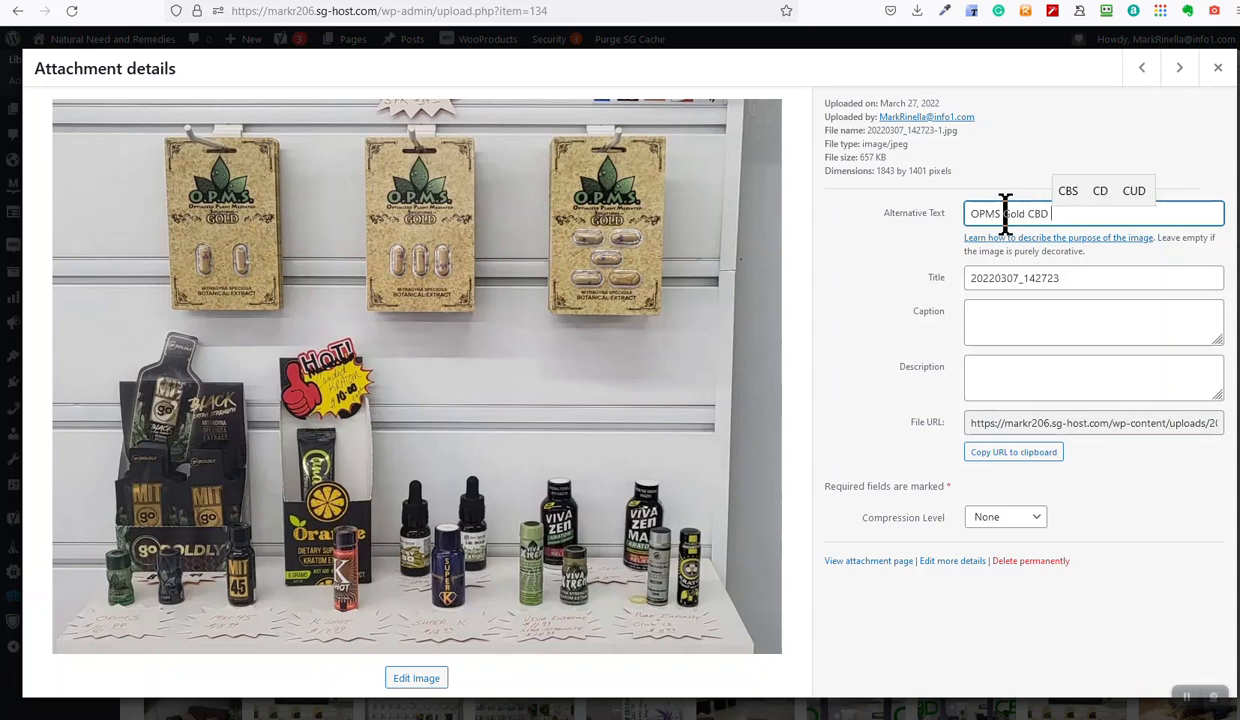
{"action": "key", "text": "BackSpace"}
{"action": "key", "text": "BackSpace"}
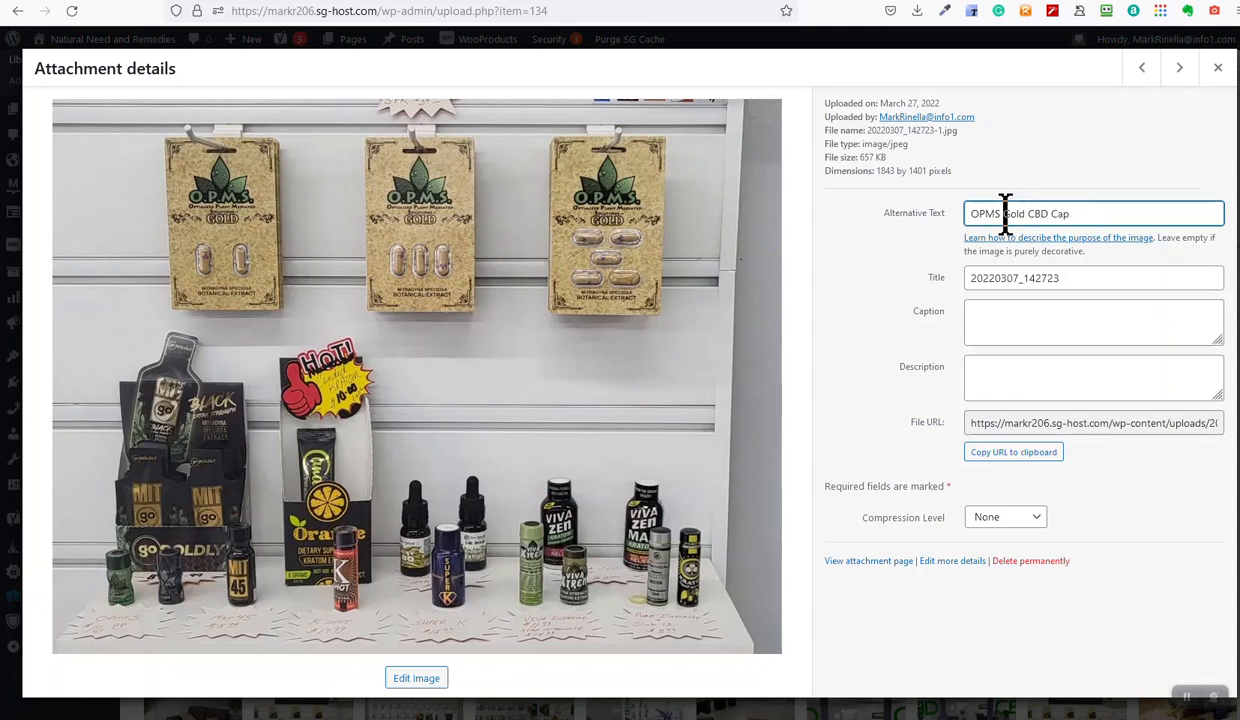
Replace the title of the 20220307_142723 image with "OPMS Gold Extract" and close its attachment details.
{"action": "left_click_drag", "start_coordinate": [1077, 278], "coordinate": [864, 280]}
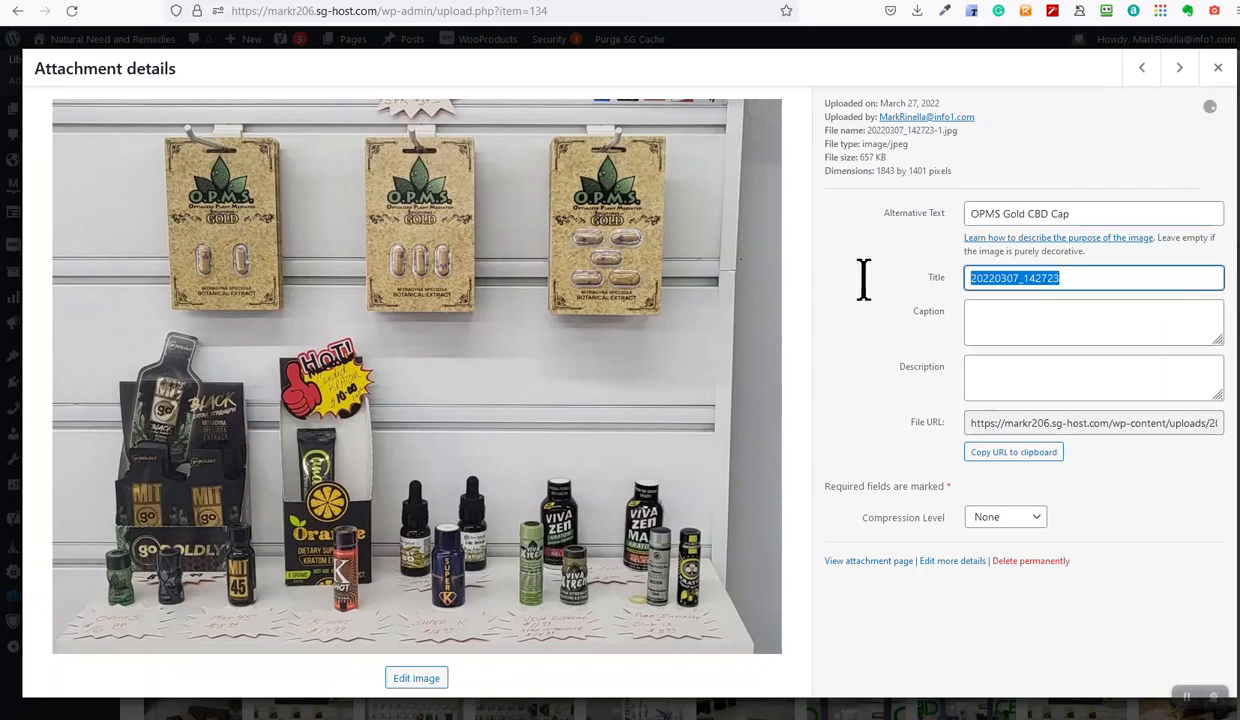
{"action": "type", "text": "OPMS"}
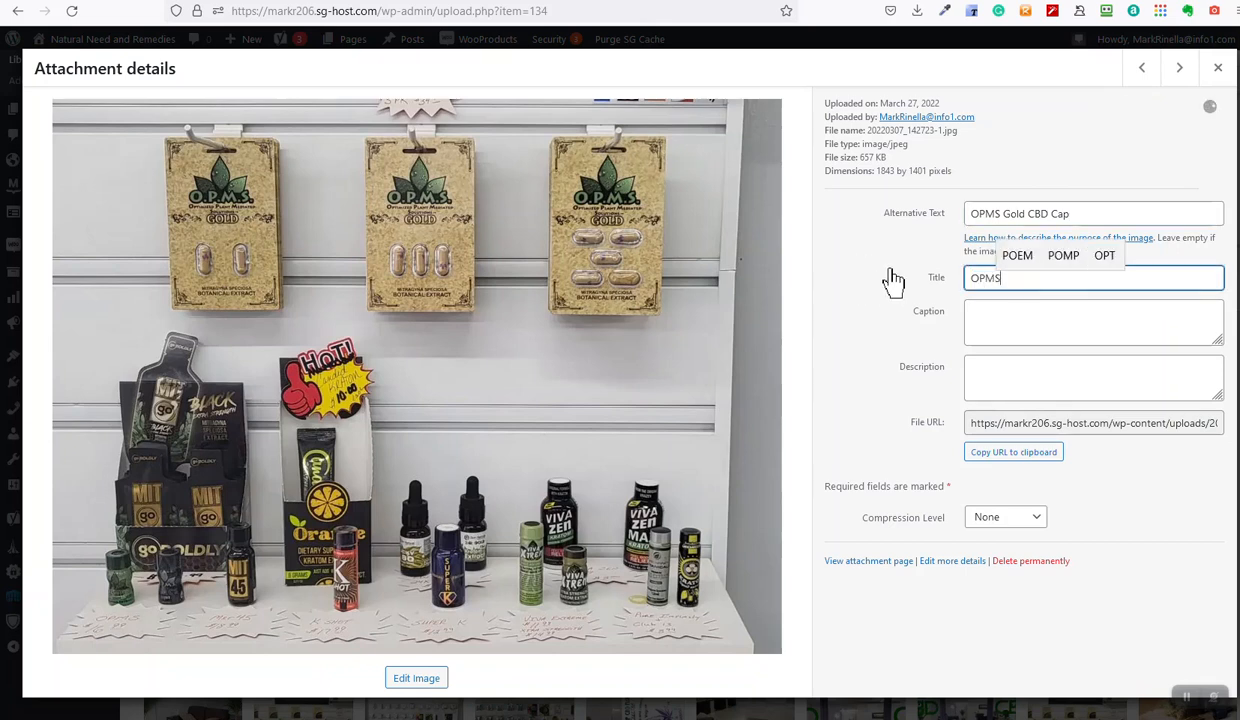
{"action": "type", "text": " Gold"}
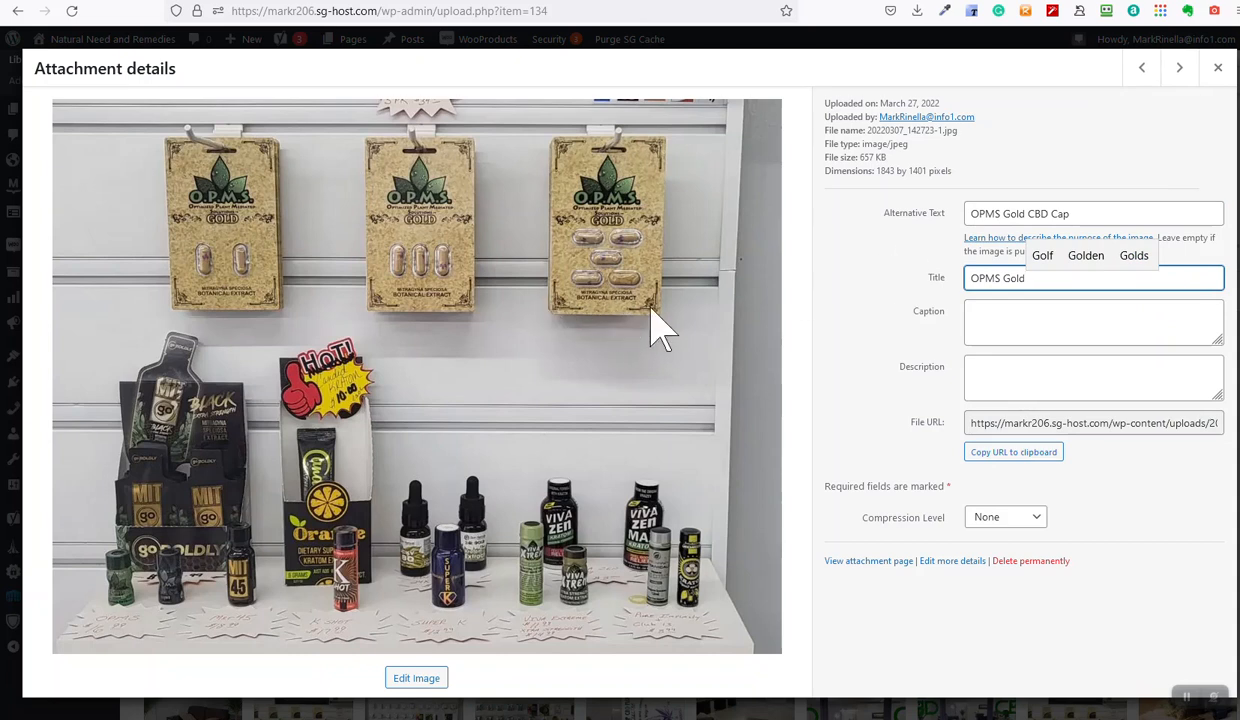
{"action": "type", "text": " Extract"}
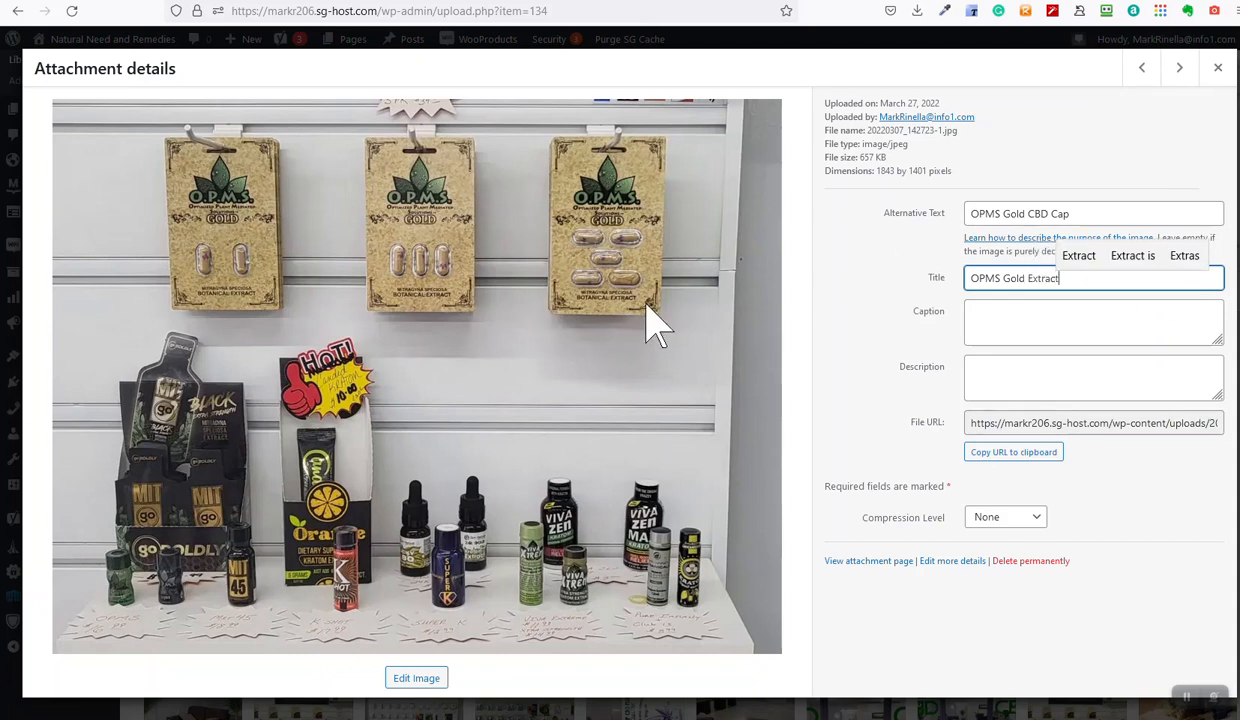
{"action": "left_click", "coordinate": [1092, 326]}
{"action": "left_click", "coordinate": [1060, 377]}
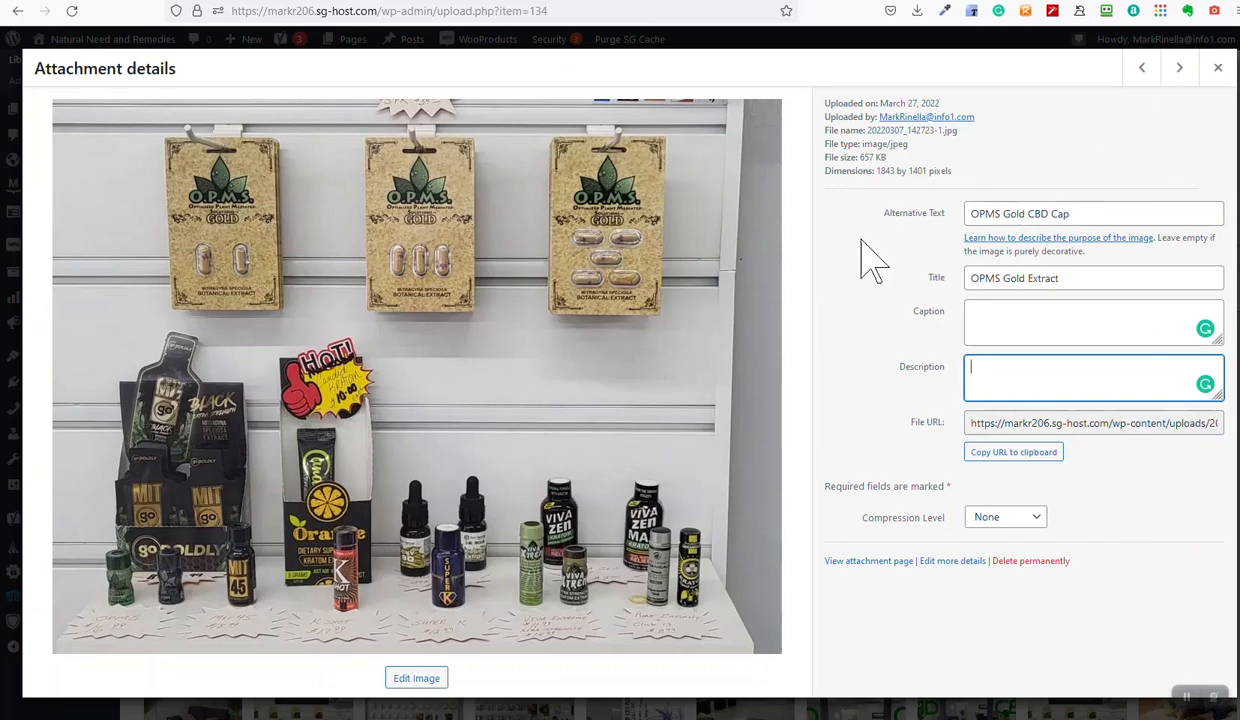
{"action": "left_click", "coordinate": [1217, 67]}
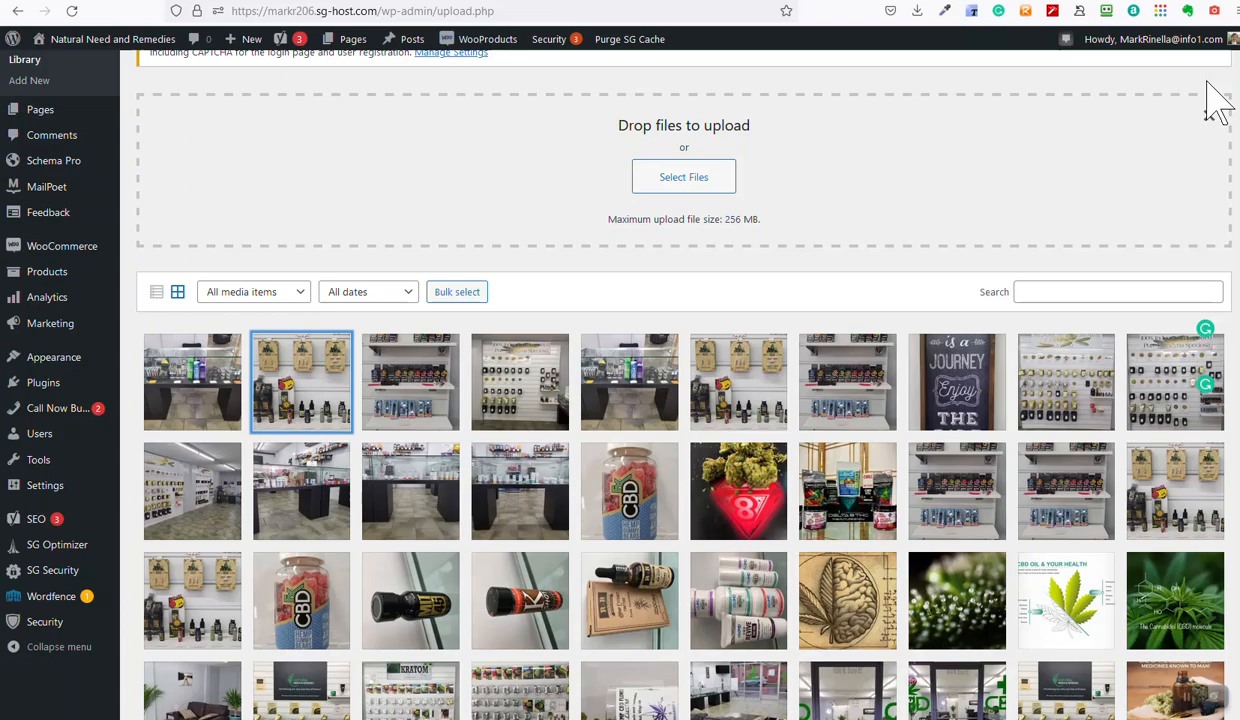
Review the attachment details of the first images in the media grid for their alternative text, titles and descriptions, and return to the grid.
{"action": "left_click", "coordinate": [180, 405]}
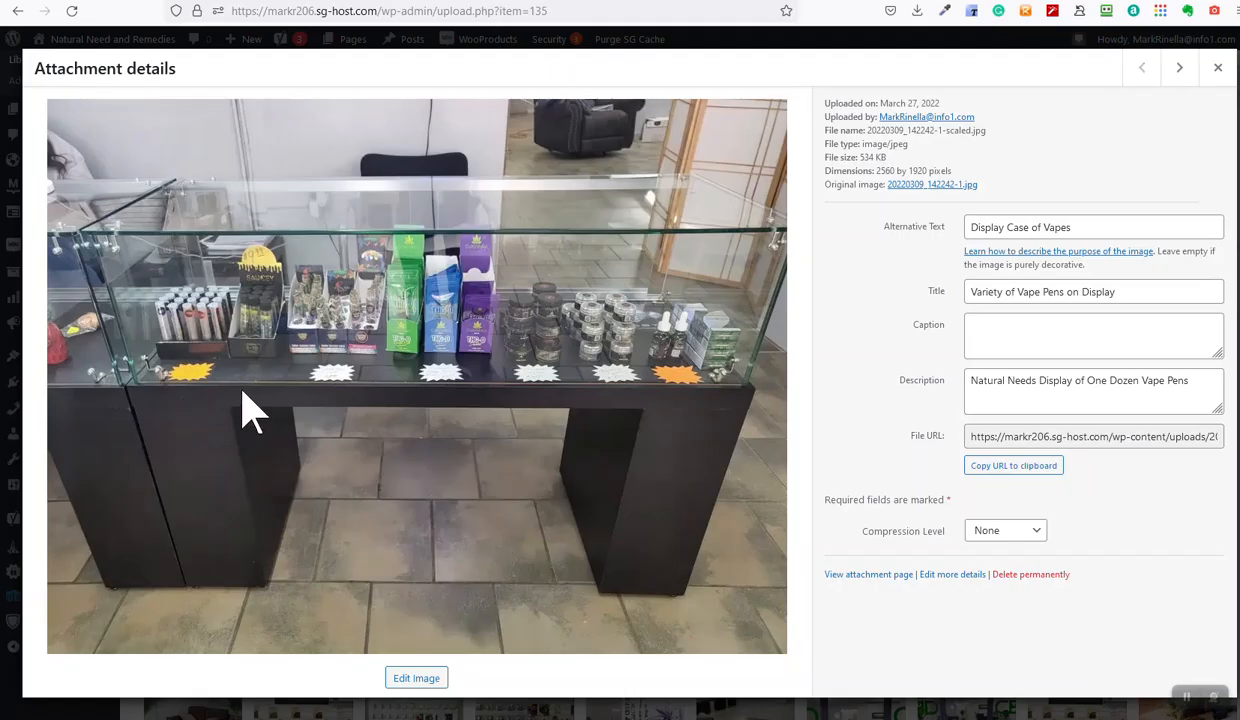
{"action": "left_click", "coordinate": [1179, 67]}
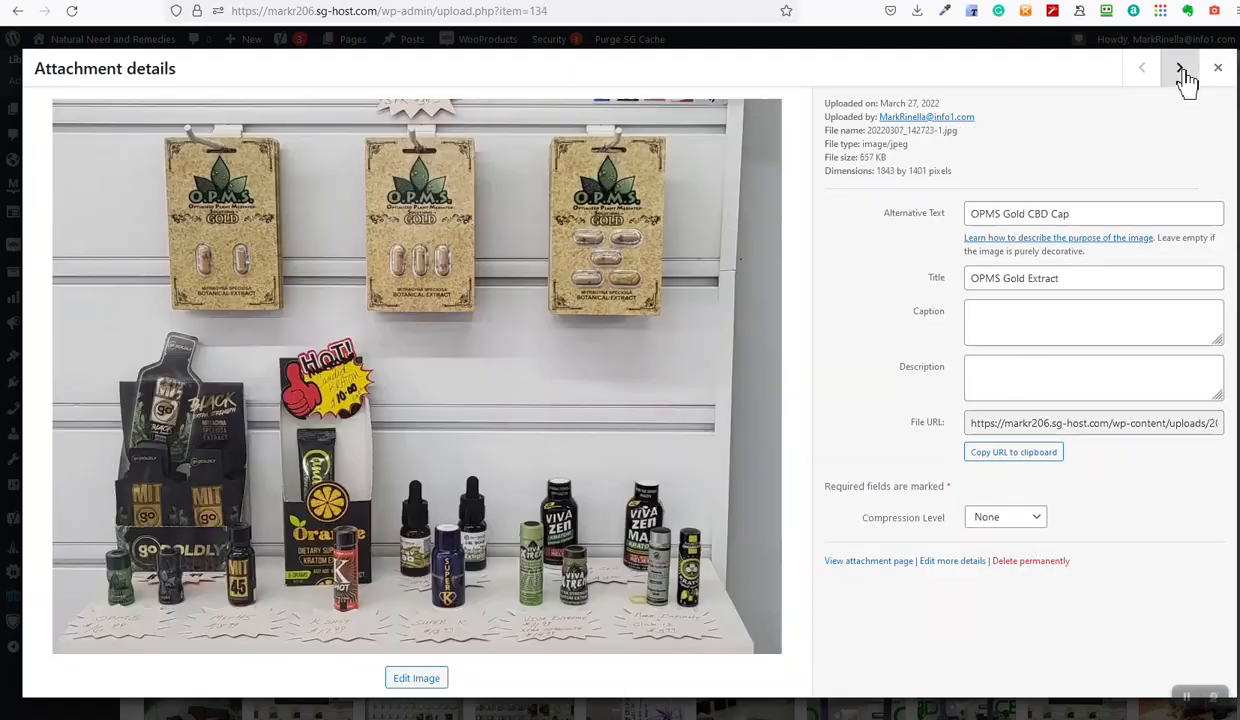
{"action": "left_click", "coordinate": [1007, 378]}
{"action": "left_click", "coordinate": [1179, 67]}
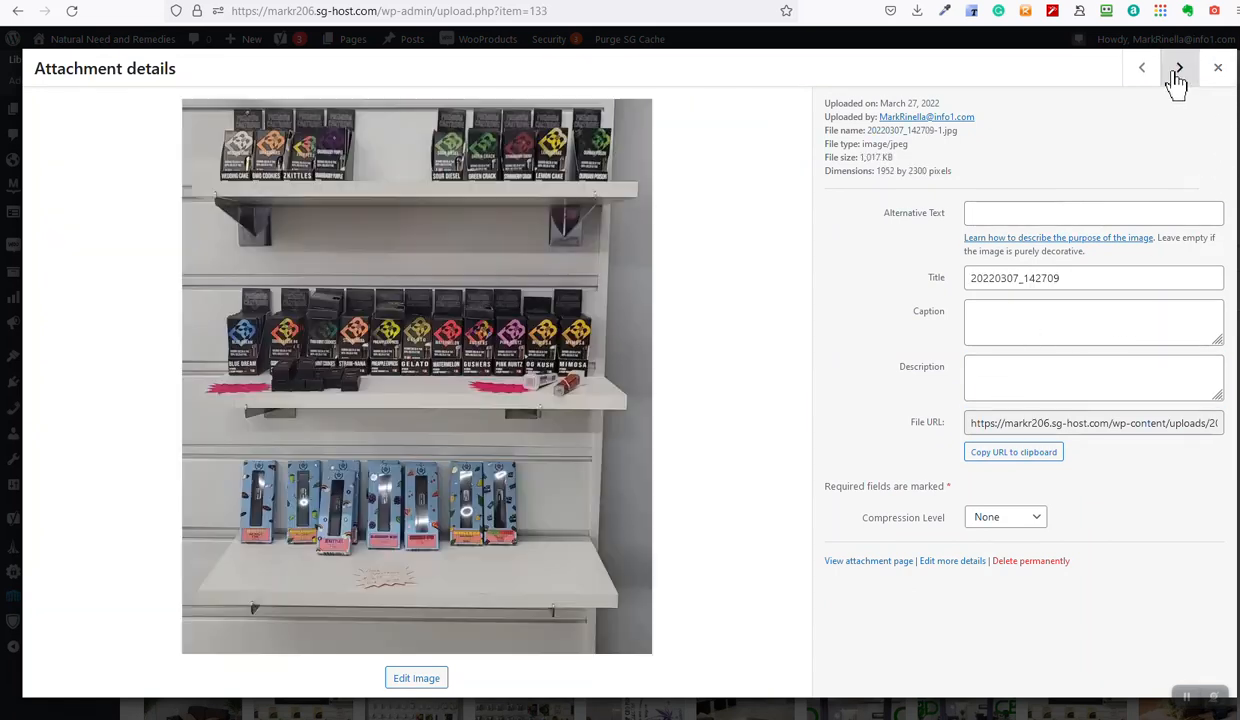
{"action": "left_click", "coordinate": [1025, 278]}
{"action": "left_click", "coordinate": [1179, 67]}
{"action": "double_click", "coordinate": [1062, 291]}
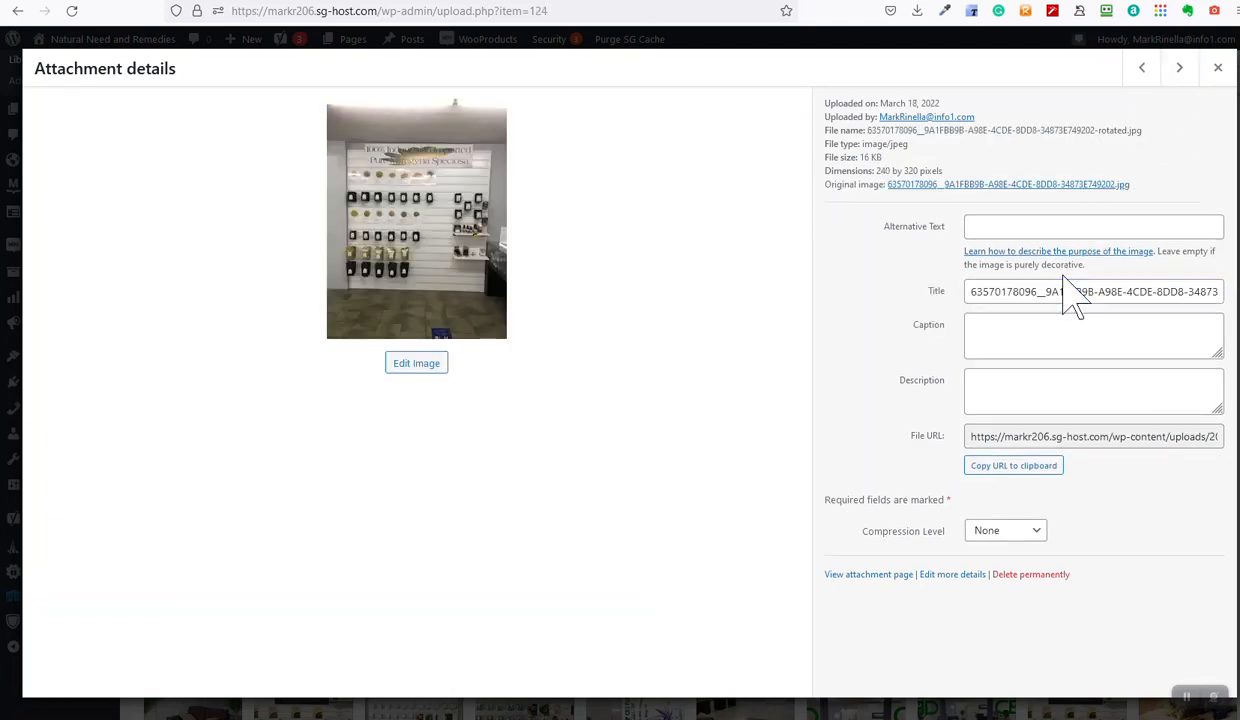
{"action": "left_click", "coordinate": [1040, 222]}
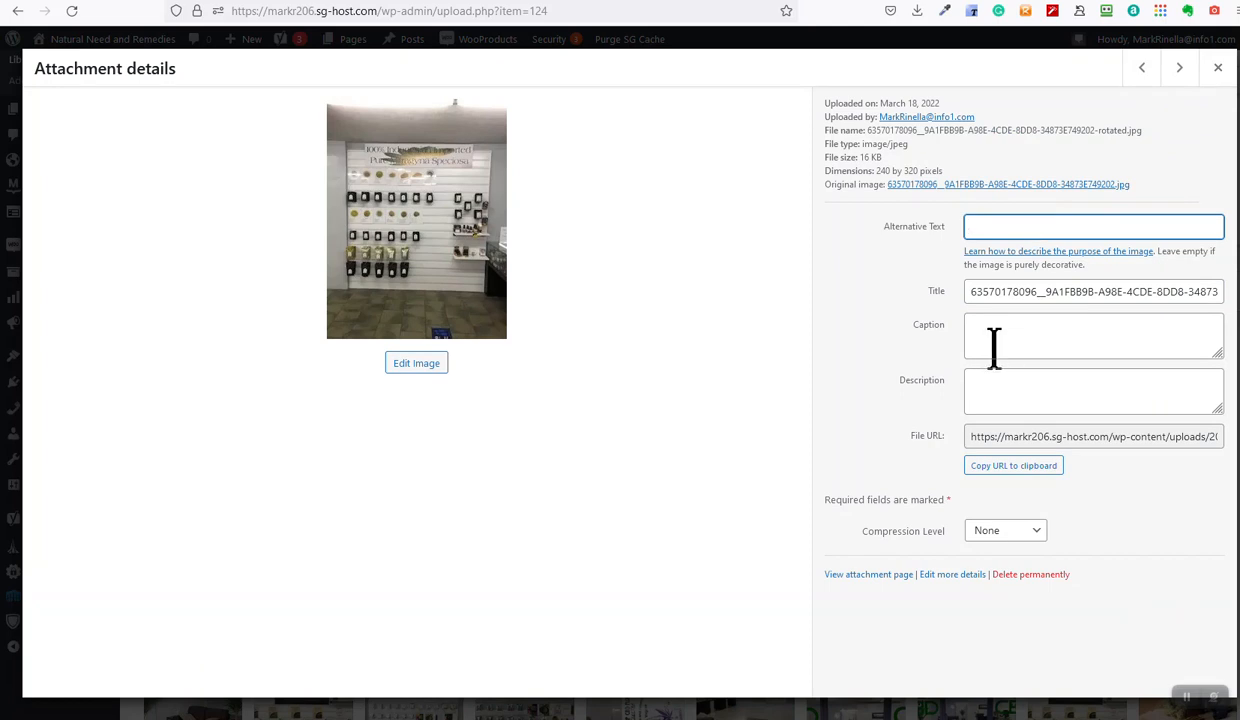
{"action": "left_click", "coordinate": [965, 385]}
{"action": "left_click", "coordinate": [1179, 67]}
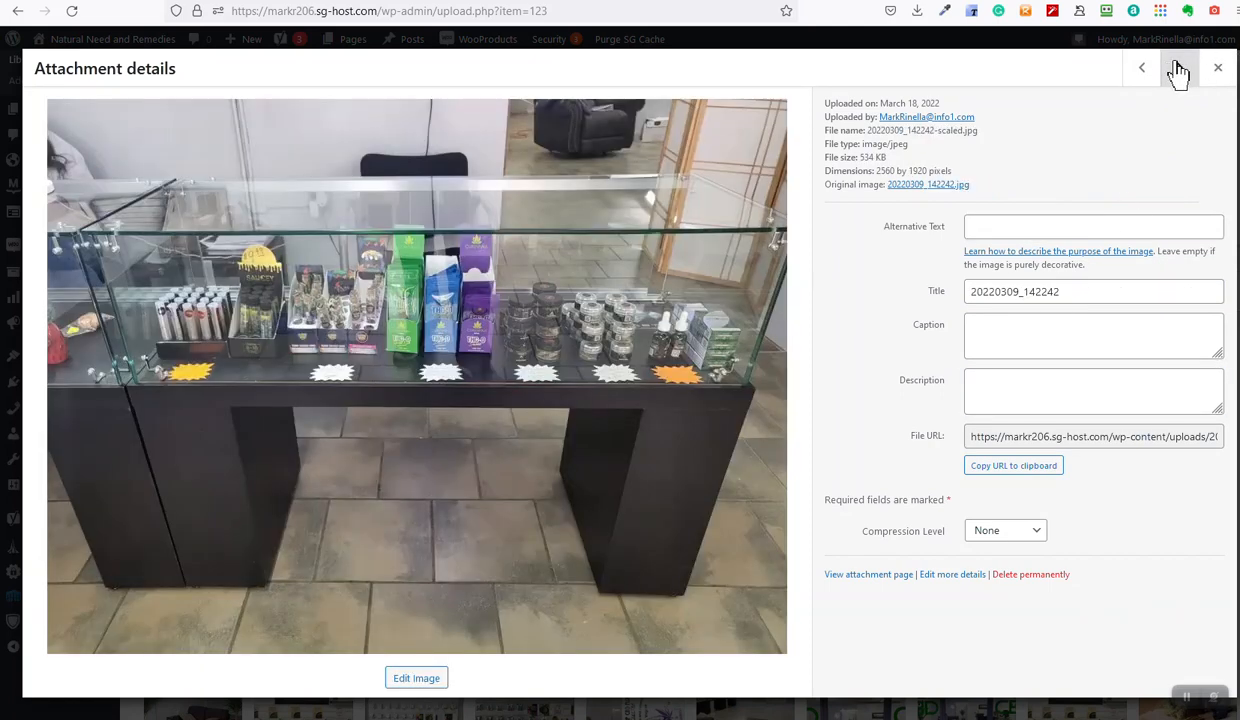
{"action": "left_click", "coordinate": [1179, 67]}
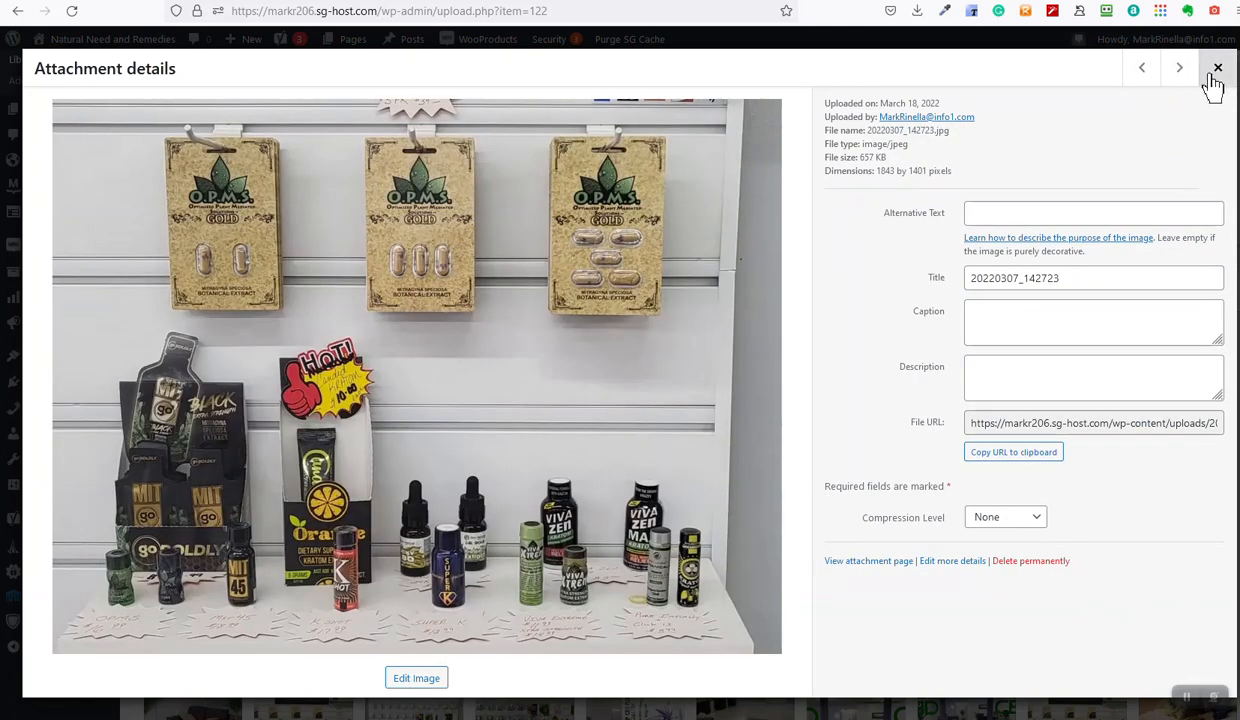
{"action": "left_click", "coordinate": [1216, 70]}
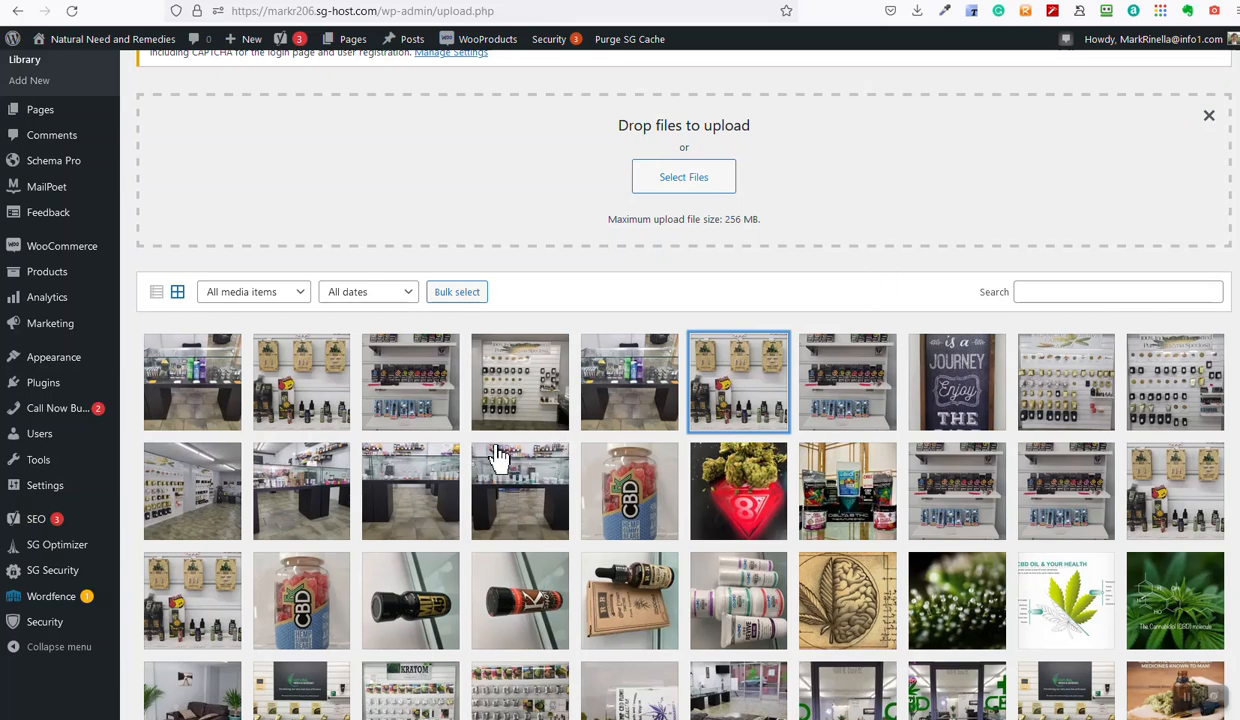
Turn on bulk selection in the Media Library and look over the images in the grid.
{"action": "scroll", "coordinate": [497, 420], "scroll_direction": "up", "scroll_amount": 1}
{"action": "left_click", "coordinate": [470, 292]}
{"action": "scroll", "coordinate": [487, 435], "scroll_direction": "down", "scroll_amount": 2}
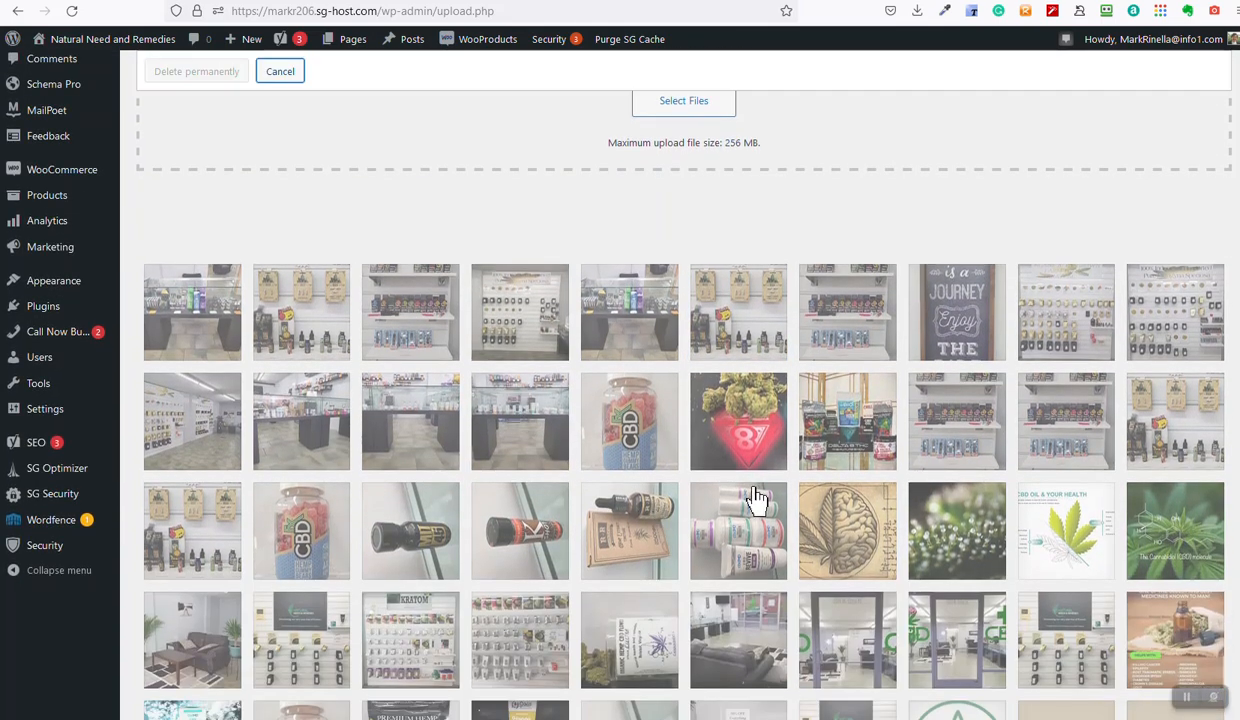
{"action": "scroll", "coordinate": [700, 494], "scroll_direction": "down", "scroll_amount": 3}
{"action": "scroll", "coordinate": [550, 455], "scroll_direction": "up", "scroll_amount": 2}
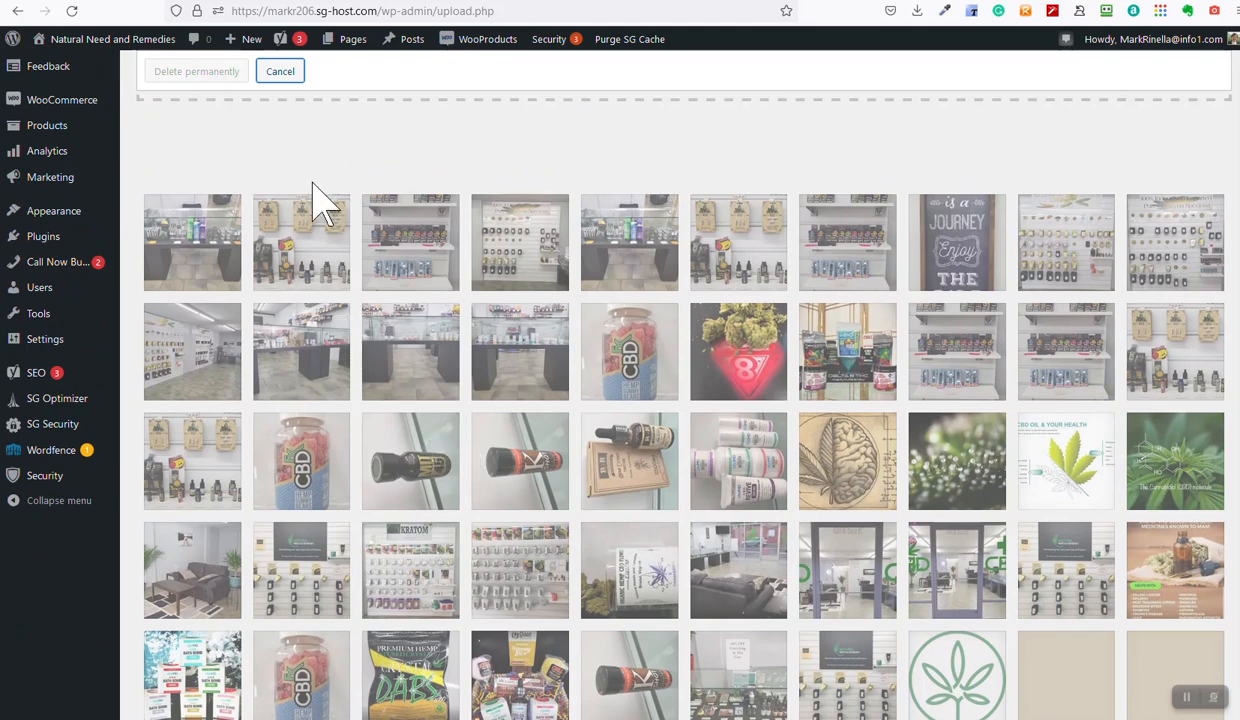
{"action": "scroll", "coordinate": [315, 230], "scroll_direction": "up", "scroll_amount": 2}
{"action": "scroll", "coordinate": [379, 230], "scroll_direction": "up", "scroll_amount": 1}
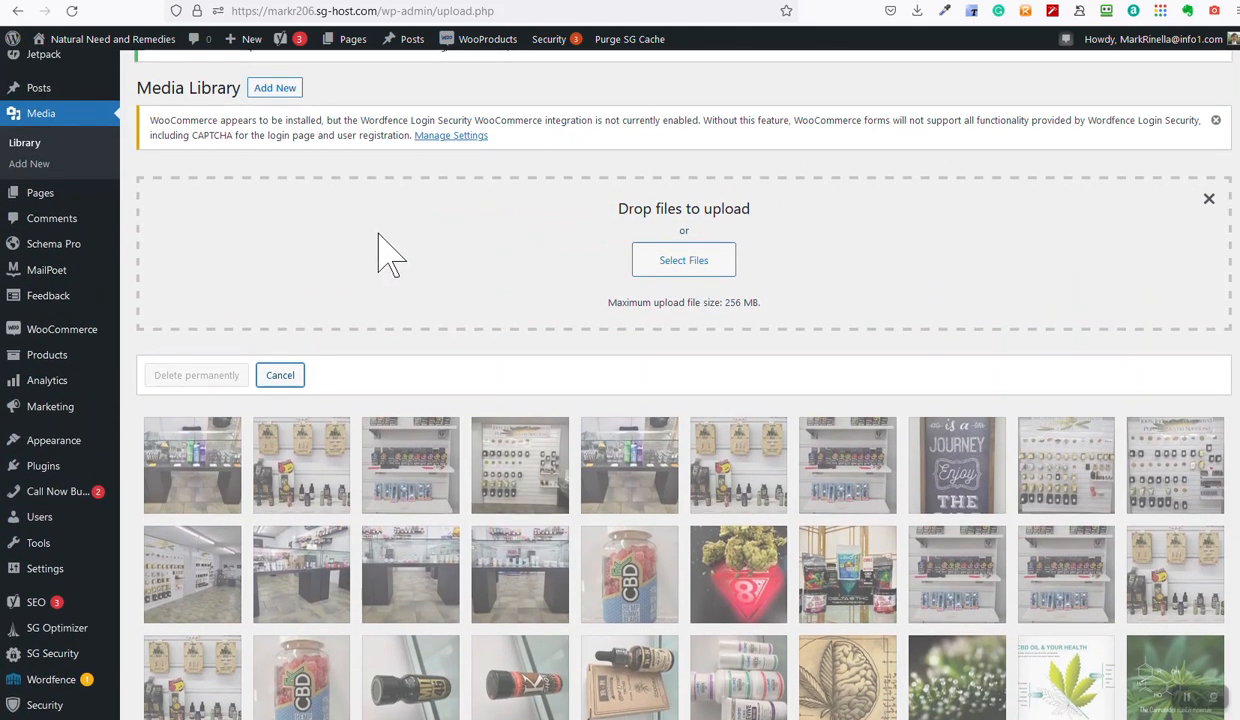
{"action": "scroll", "coordinate": [300, 250], "scroll_direction": "up", "scroll_amount": 2}
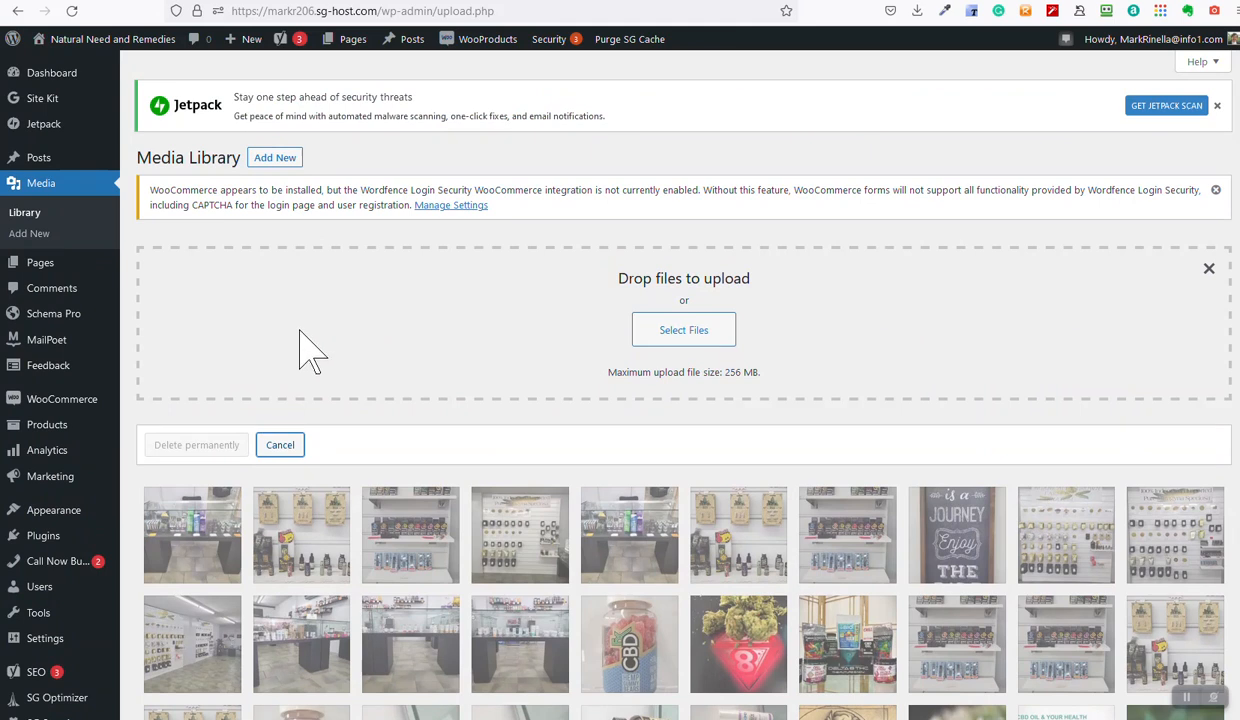
Go from the Media Library to the store's product list and examine the products and the item count.
{"action": "scroll", "coordinate": [305, 340], "scroll_direction": "down", "scroll_amount": 1}
{"action": "scroll", "coordinate": [275, 250], "scroll_direction": "up", "scroll_amount": 1}
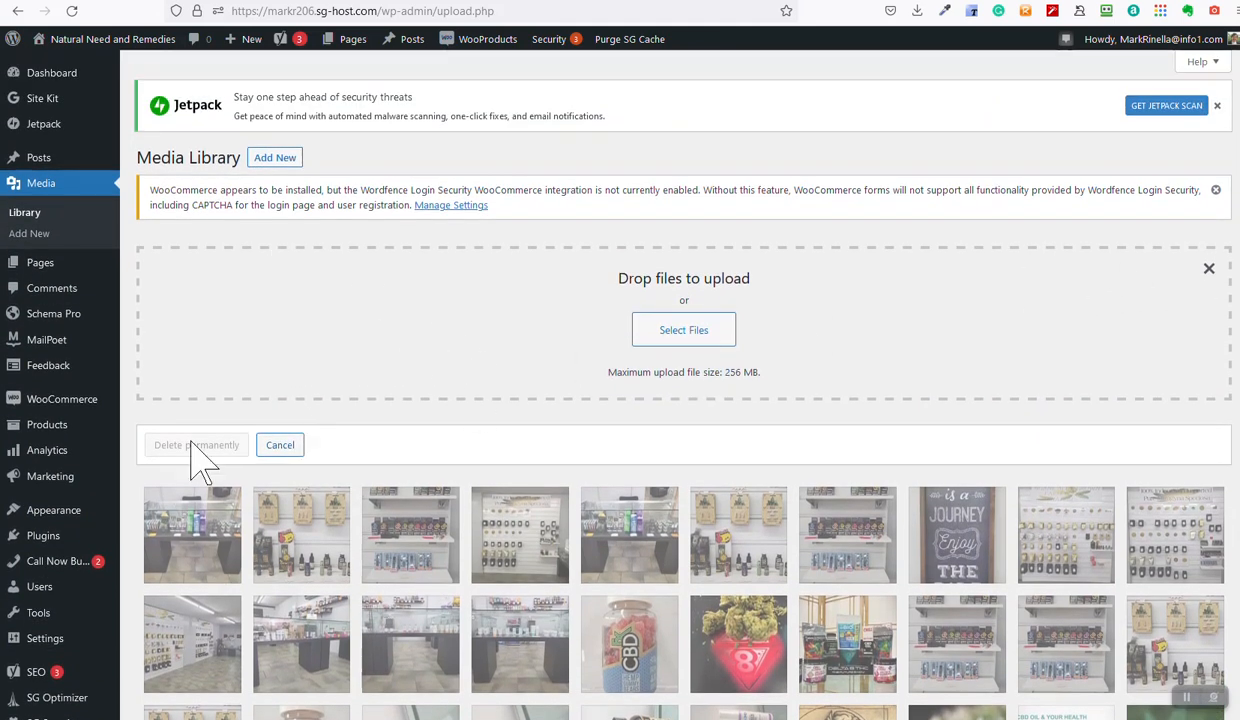
{"action": "scroll", "coordinate": [180, 475], "scroll_direction": "down", "scroll_amount": 1}
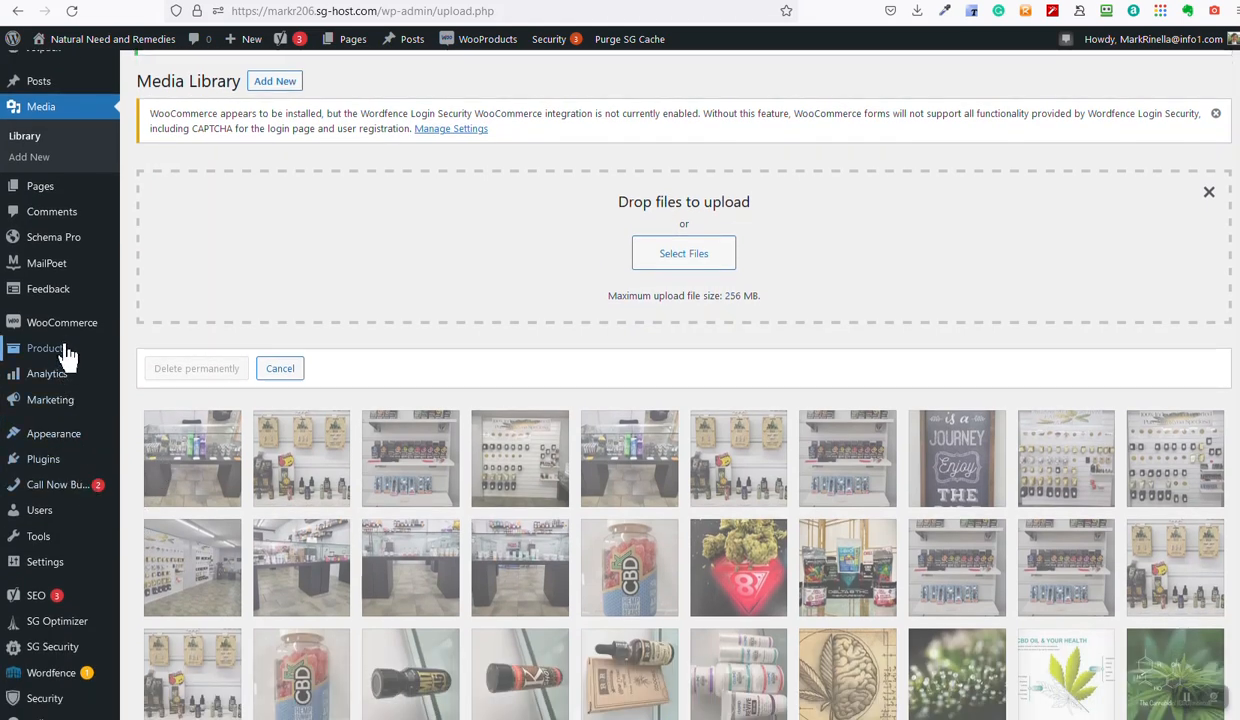
{"action": "left_click", "coordinate": [66, 356]}
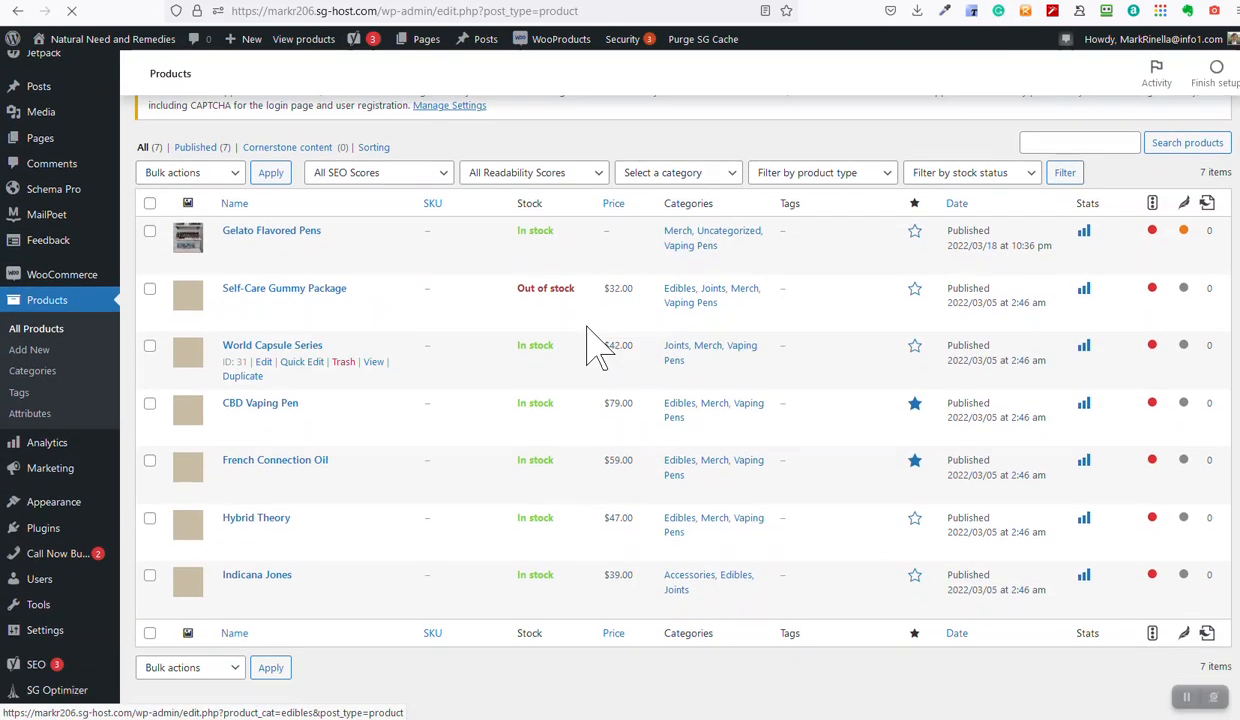
{"action": "scroll", "coordinate": [415, 388], "scroll_direction": "down", "scroll_amount": 3}
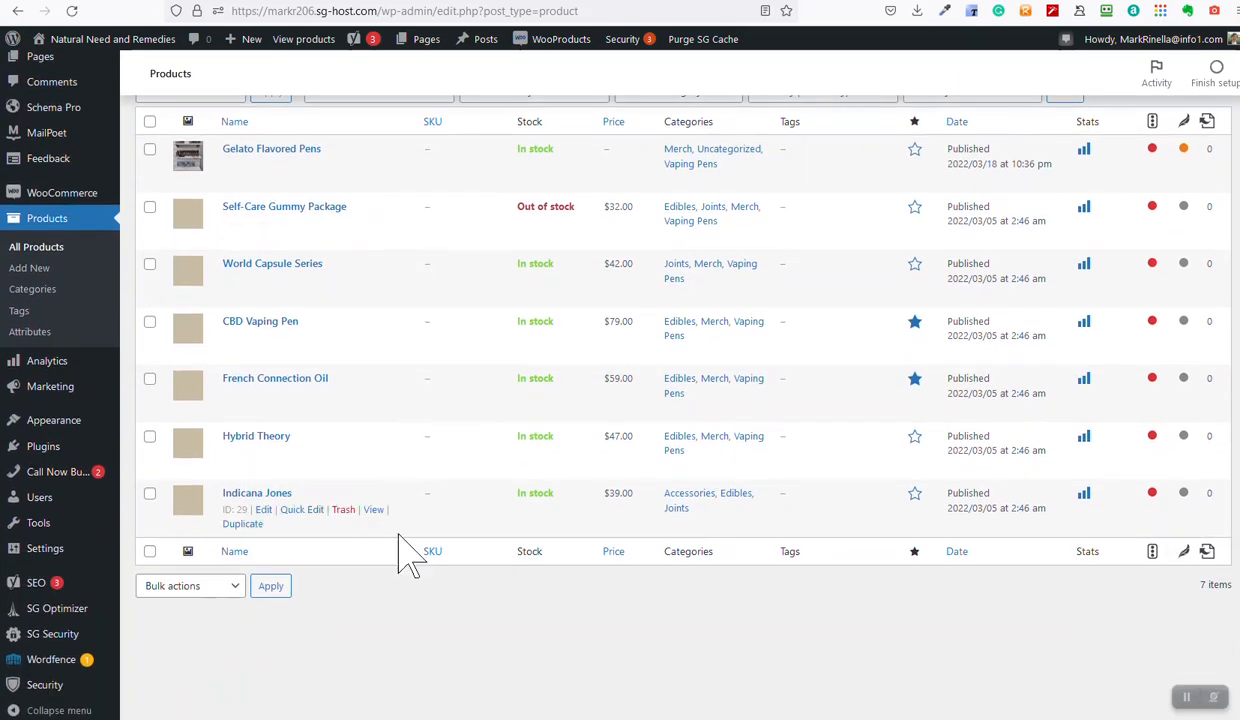
{"action": "left_click", "coordinate": [1193, 588]}
{"action": "left_click_drag", "start_coordinate": [1192, 584], "coordinate": [1185, 581]}
{"action": "scroll", "coordinate": [765, 536], "scroll_direction": "up", "scroll_amount": 3}
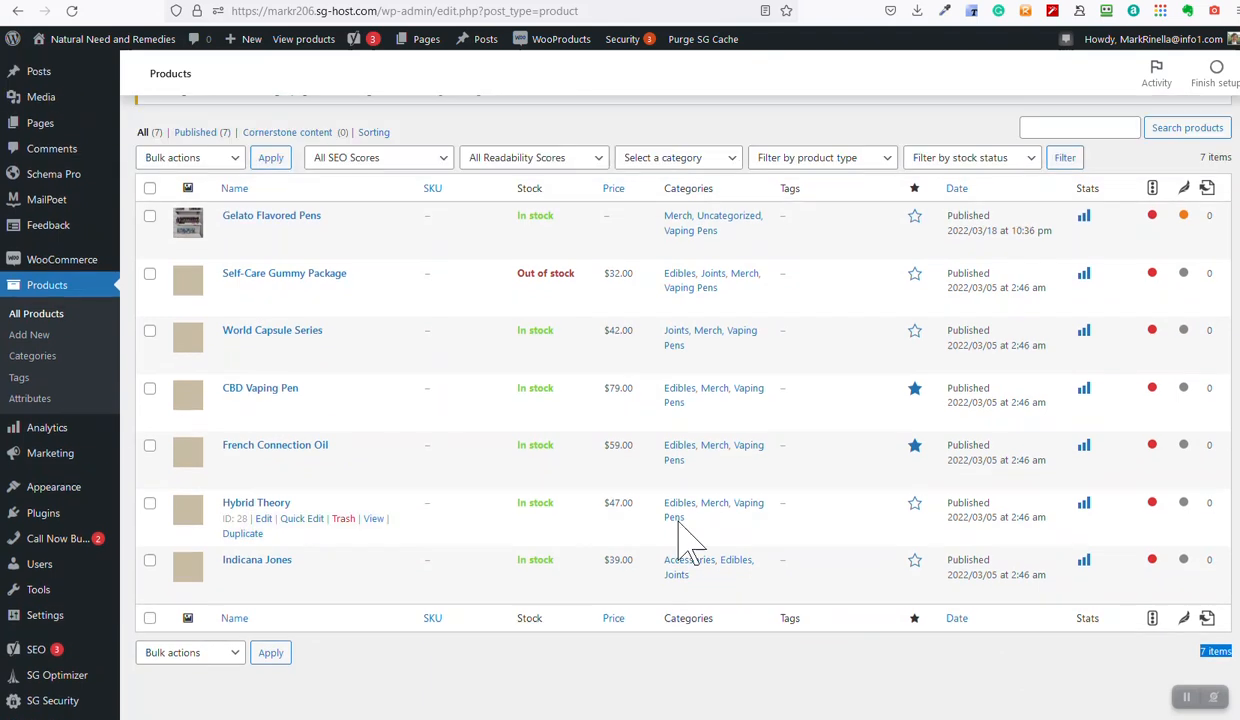
{"action": "scroll", "coordinate": [386, 420], "scroll_direction": "down", "scroll_amount": 2}
{"action": "scroll", "coordinate": [505, 515], "scroll_direction": "up", "scroll_amount": 2}
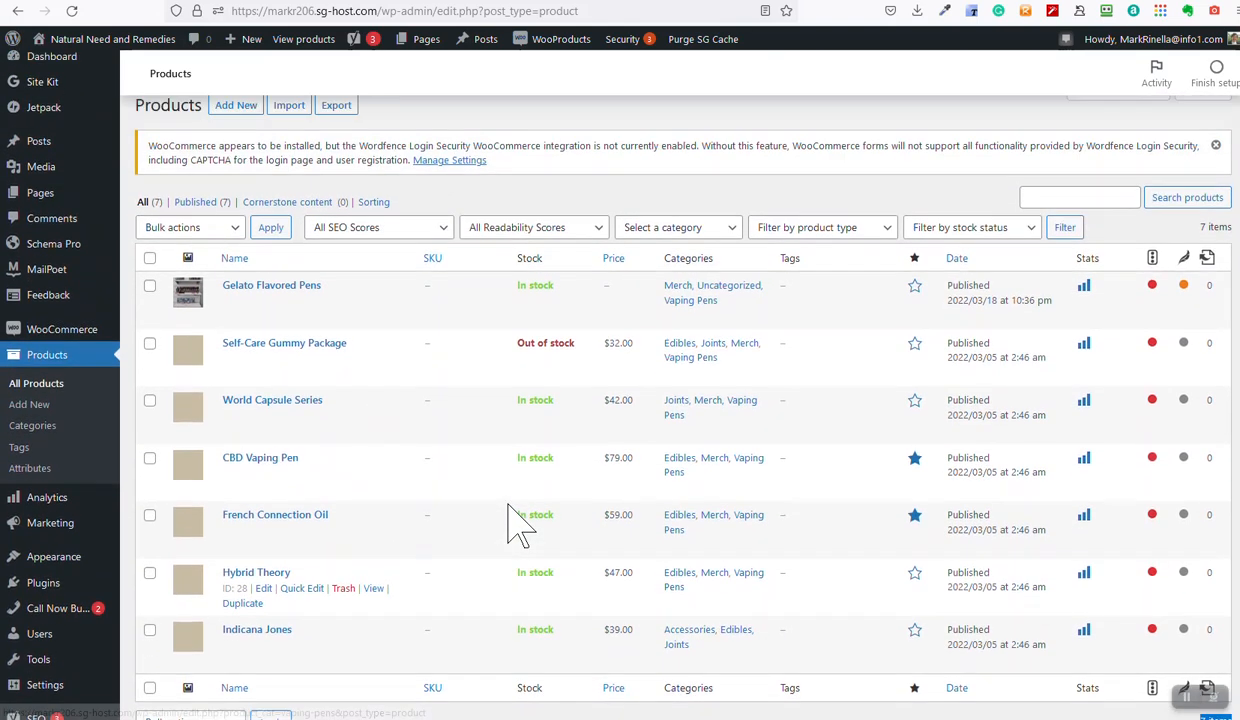
Start a new product and look over its name, description and Yoast SEO focus keyphrase fields.
{"action": "left_click", "coordinate": [238, 123]}
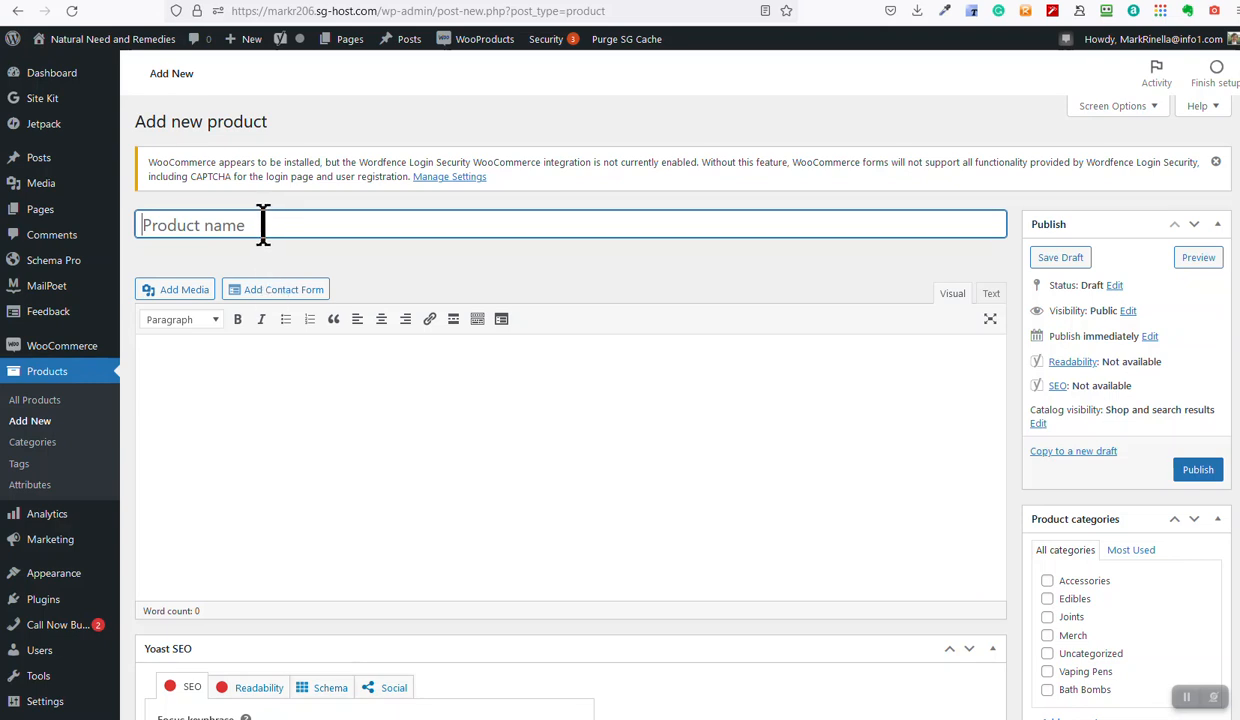
{"action": "left_click", "coordinate": [277, 378]}
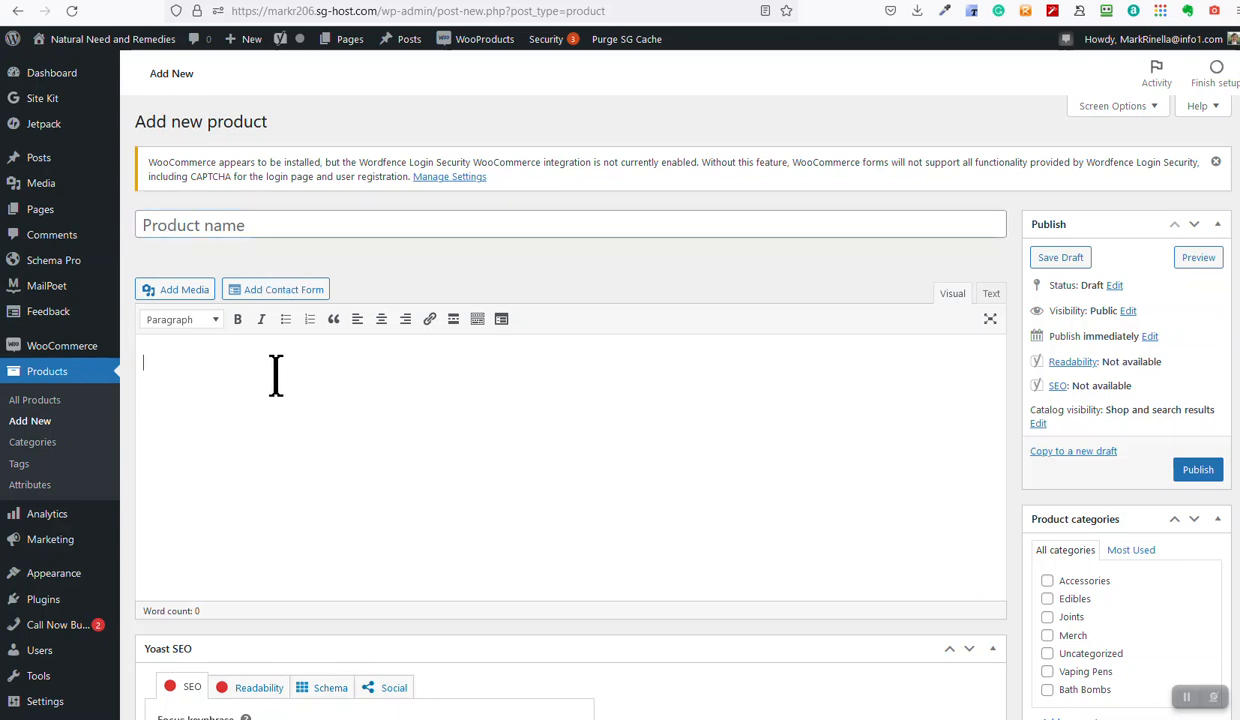
{"action": "scroll", "coordinate": [291, 415], "scroll_direction": "down", "scroll_amount": 3}
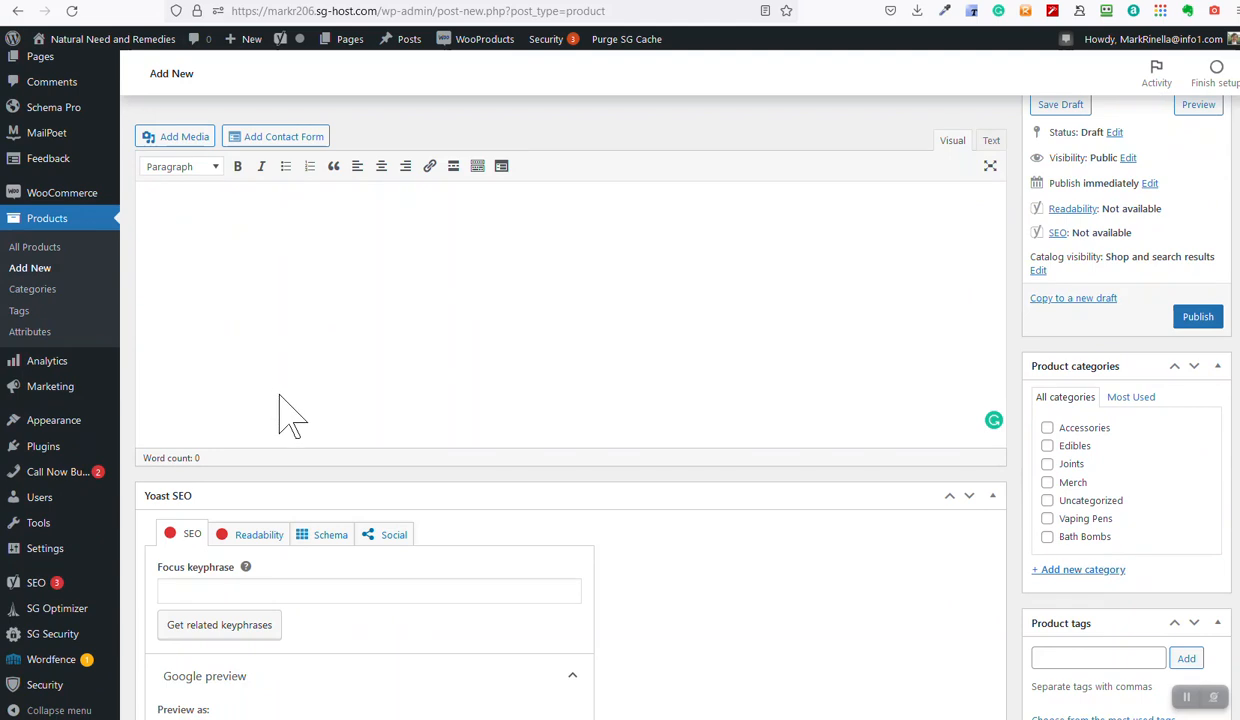
{"action": "scroll", "coordinate": [341, 427], "scroll_direction": "down", "scroll_amount": 1}
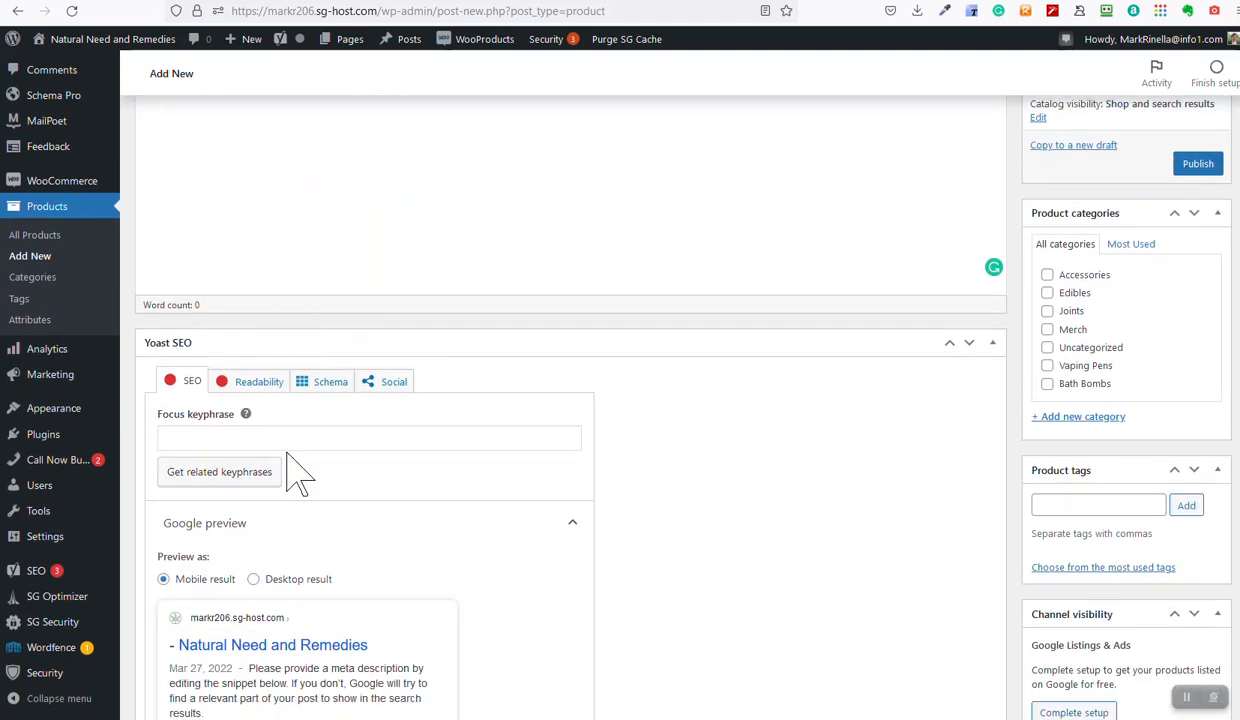
{"action": "left_click", "coordinate": [272, 440]}
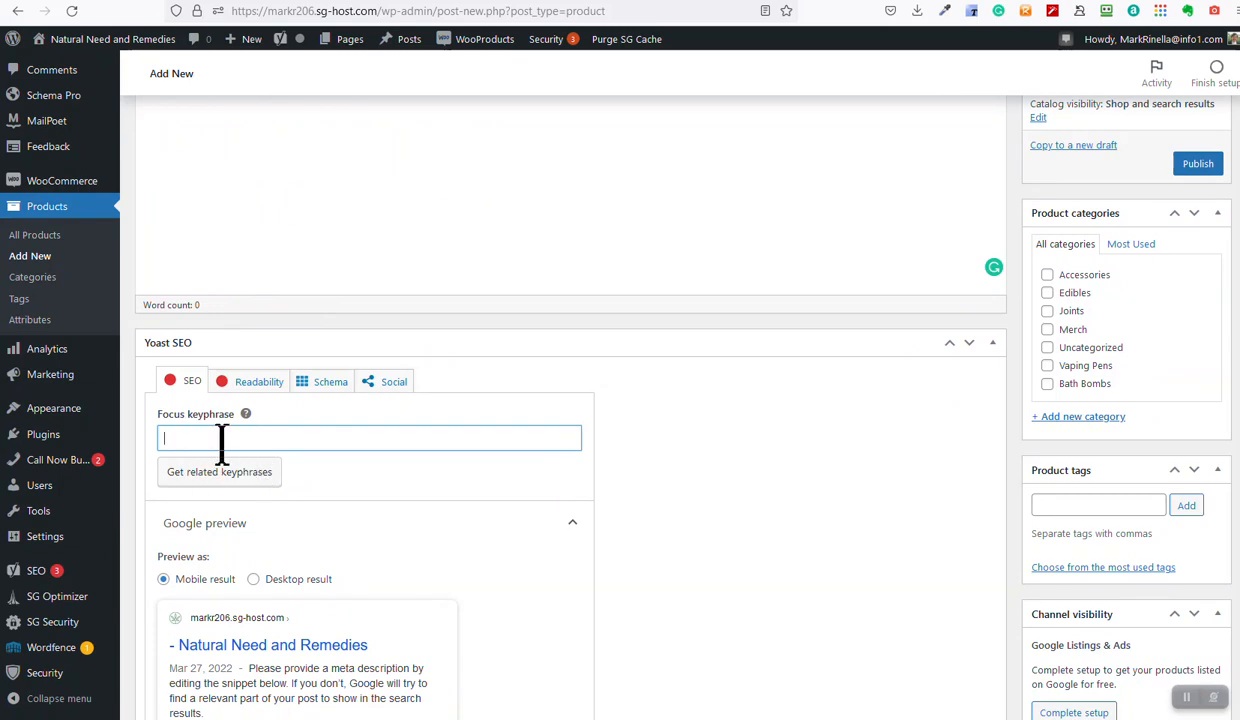
{"action": "scroll", "coordinate": [340, 230], "scroll_direction": "up", "scroll_amount": 3}
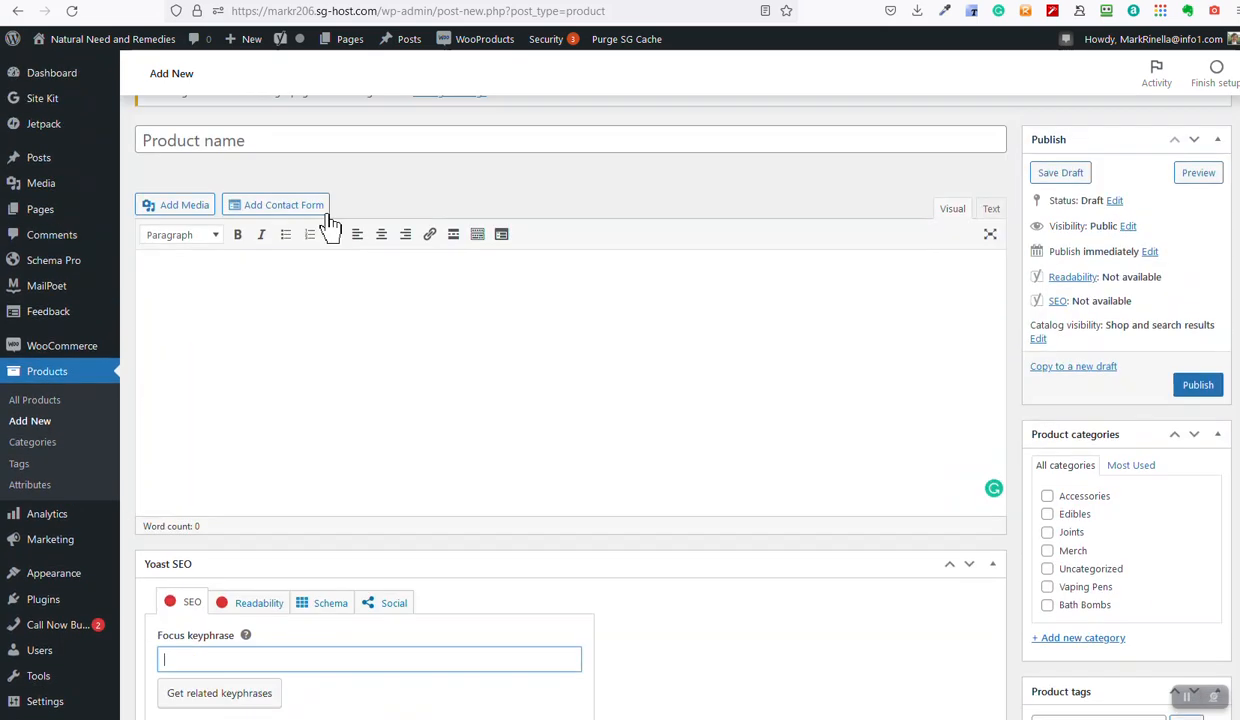
Set the OPMS Gold Extract photo, 20220307_142723-1.jpg, as the product image after checking its alt text, title and description.
{"action": "scroll", "coordinate": [470, 410], "scroll_direction": "down", "scroll_amount": 2}
{"action": "scroll", "coordinate": [836, 548], "scroll_direction": "down", "scroll_amount": 3}
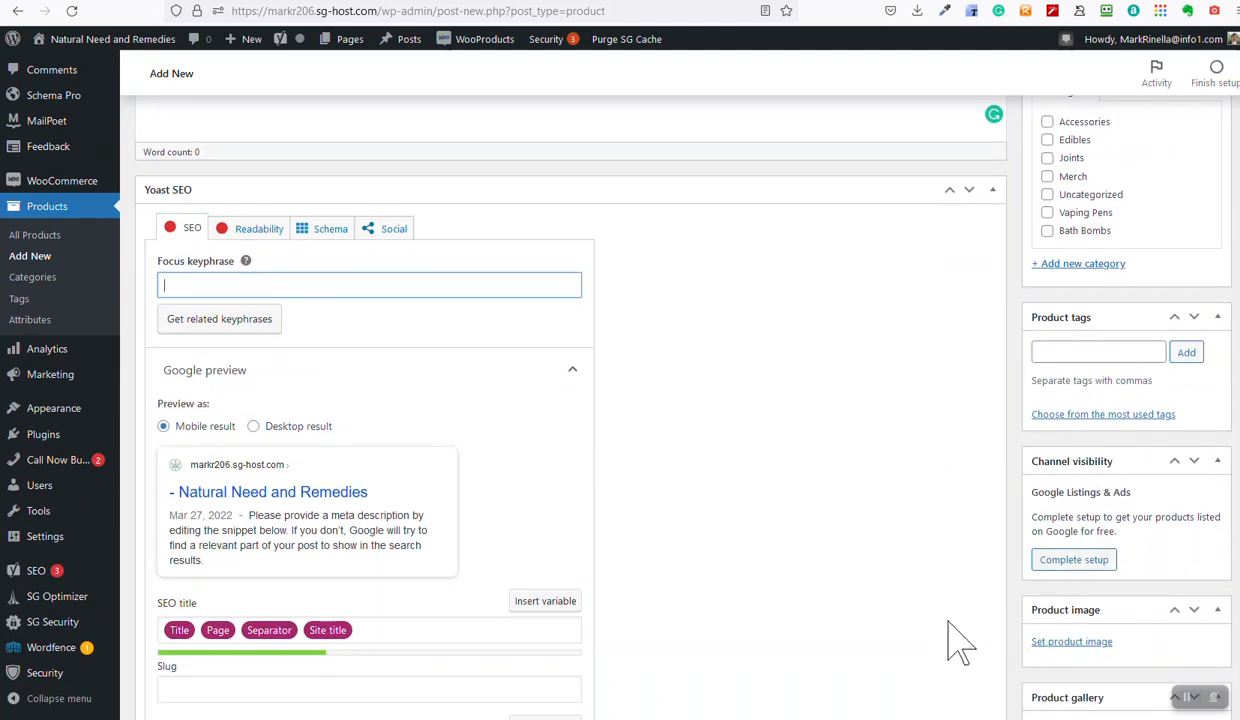
{"action": "left_click", "coordinate": [1089, 648]}
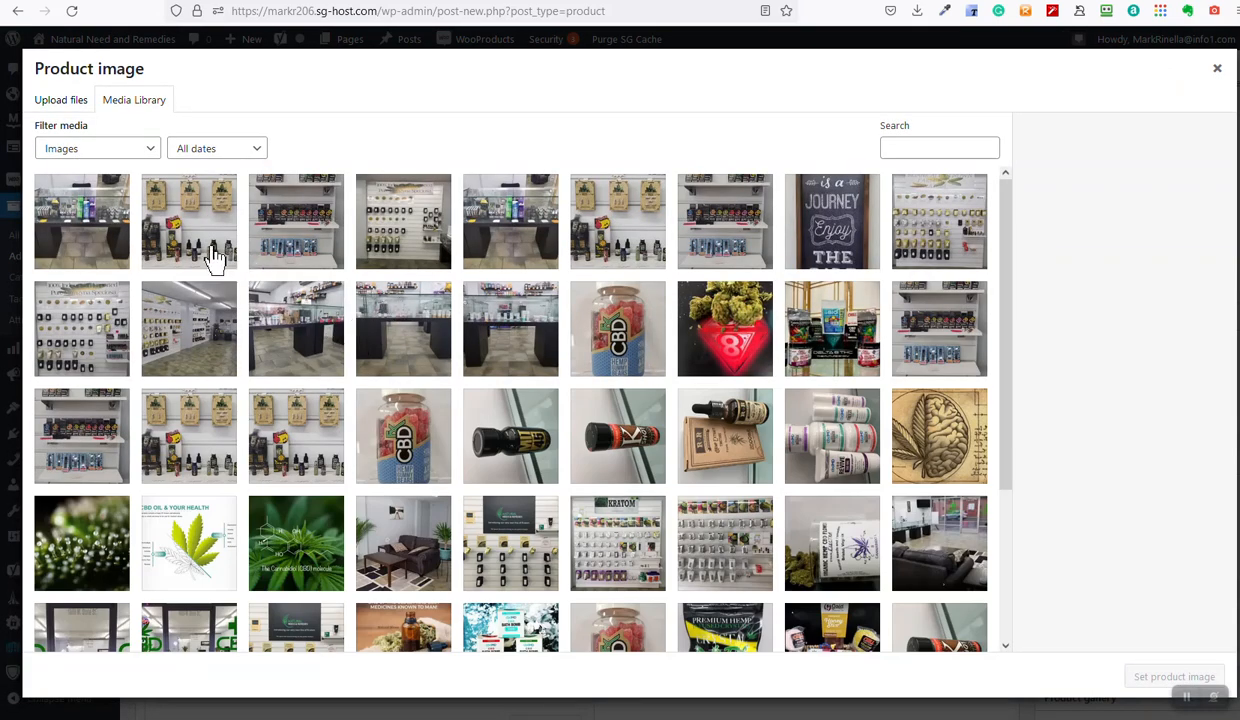
{"action": "left_click", "coordinate": [215, 258]}
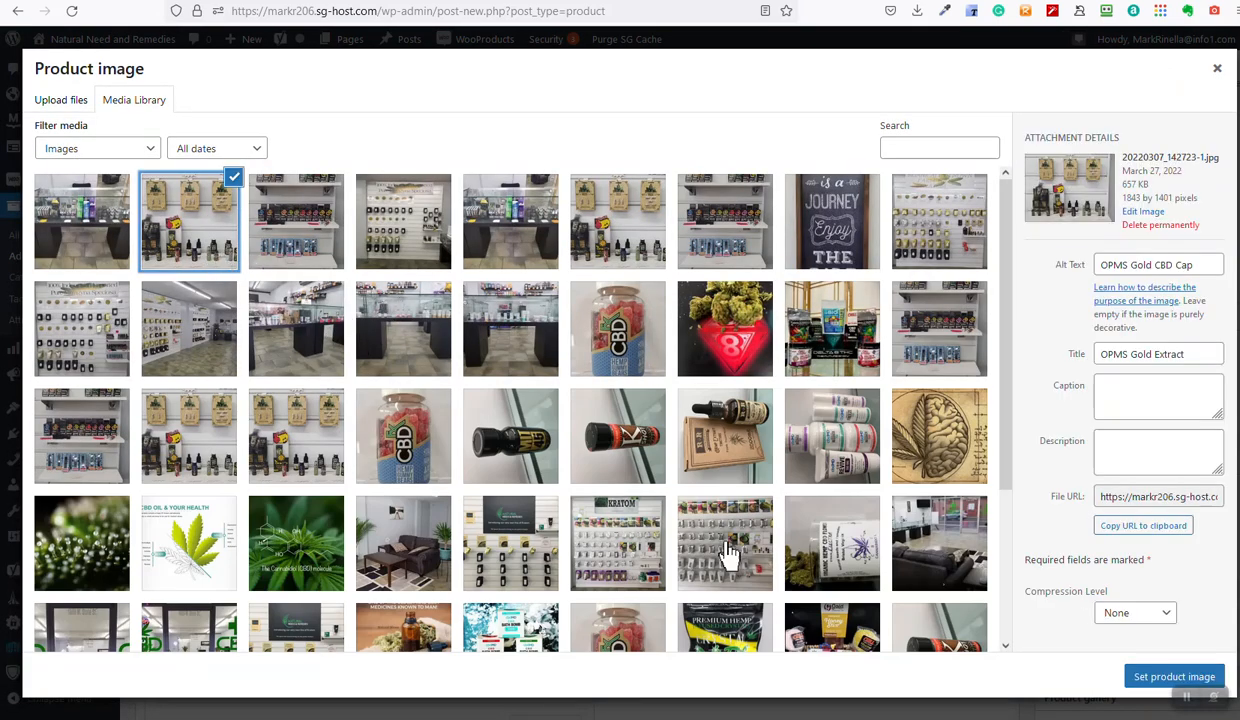
{"action": "left_click_drag", "start_coordinate": [1202, 264], "coordinate": [1048, 258]}
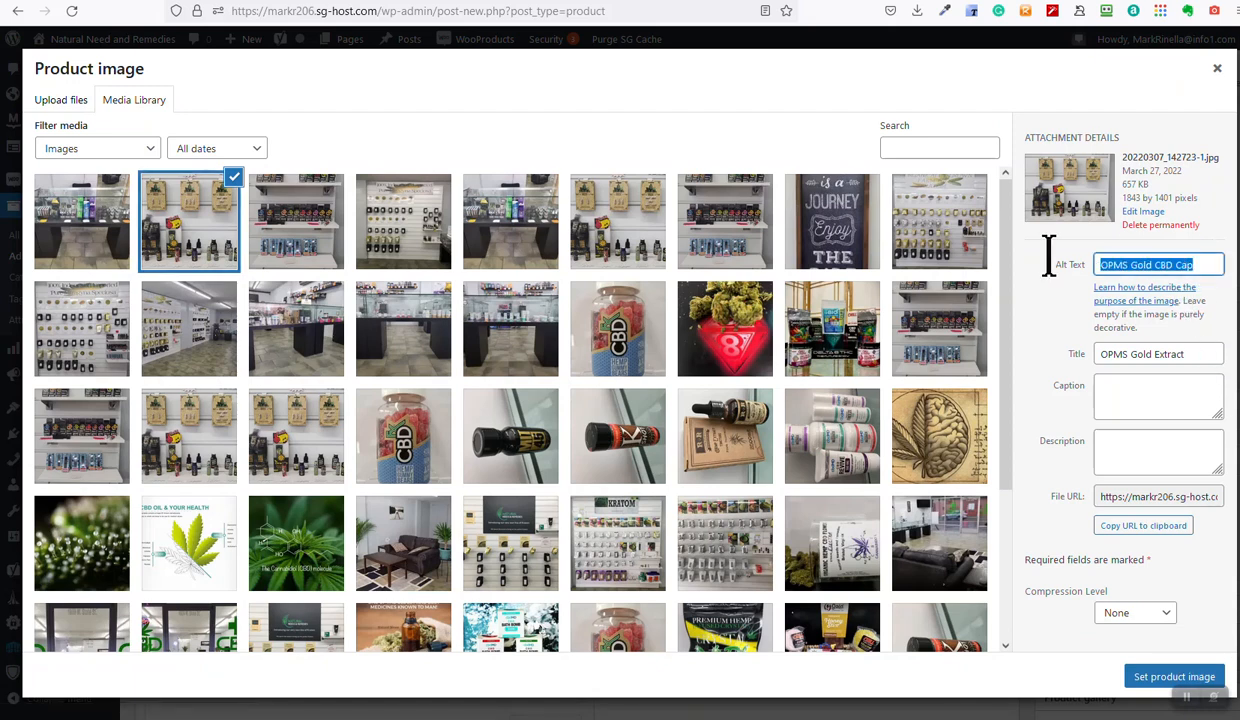
{"action": "left_click", "coordinate": [1208, 358]}
{"action": "left_click", "coordinate": [1124, 458]}
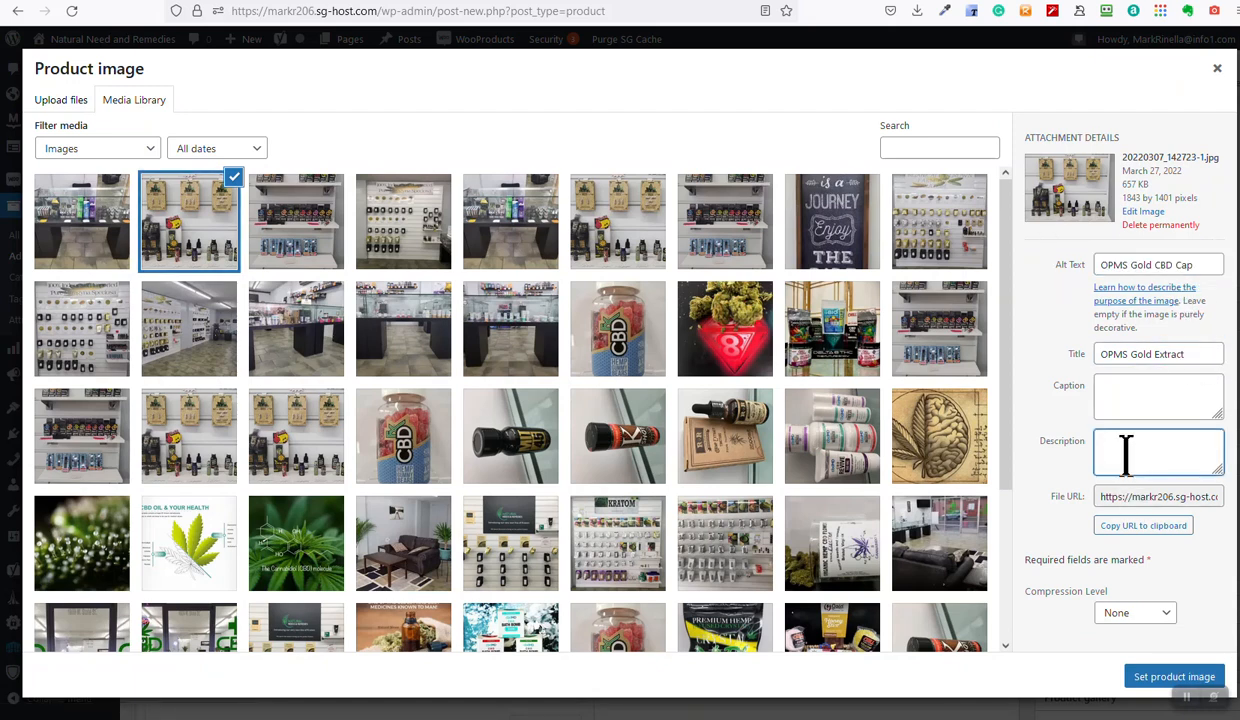
{"action": "left_click", "coordinate": [1153, 678]}
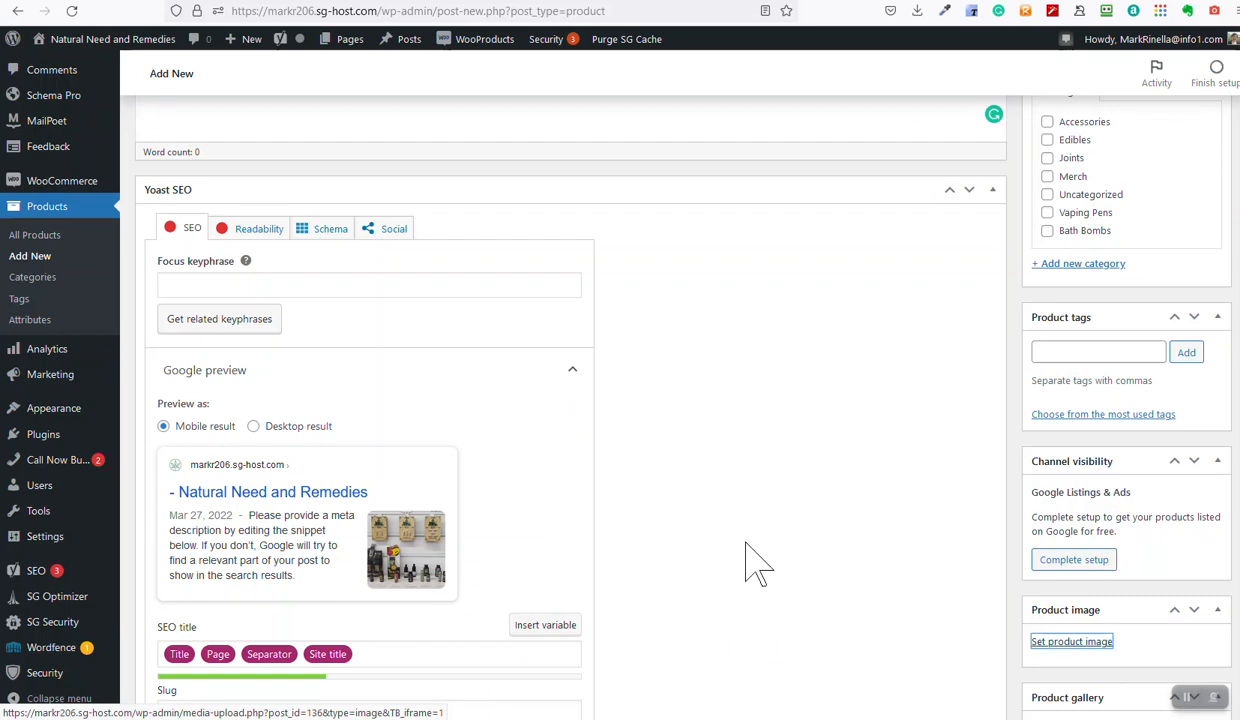
Add the second through fifth images of the media library to the product gallery.
{"action": "scroll", "coordinate": [990, 625], "scroll_direction": "down", "scroll_amount": 3}
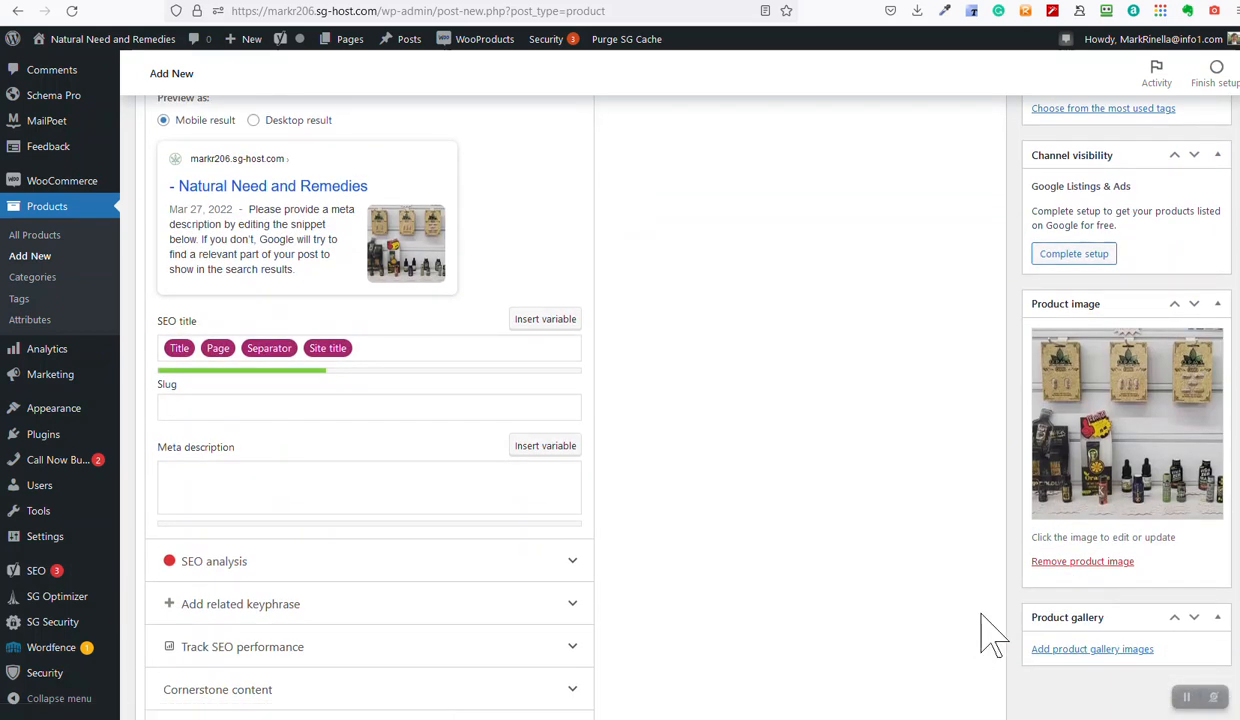
{"action": "left_click", "coordinate": [1075, 650]}
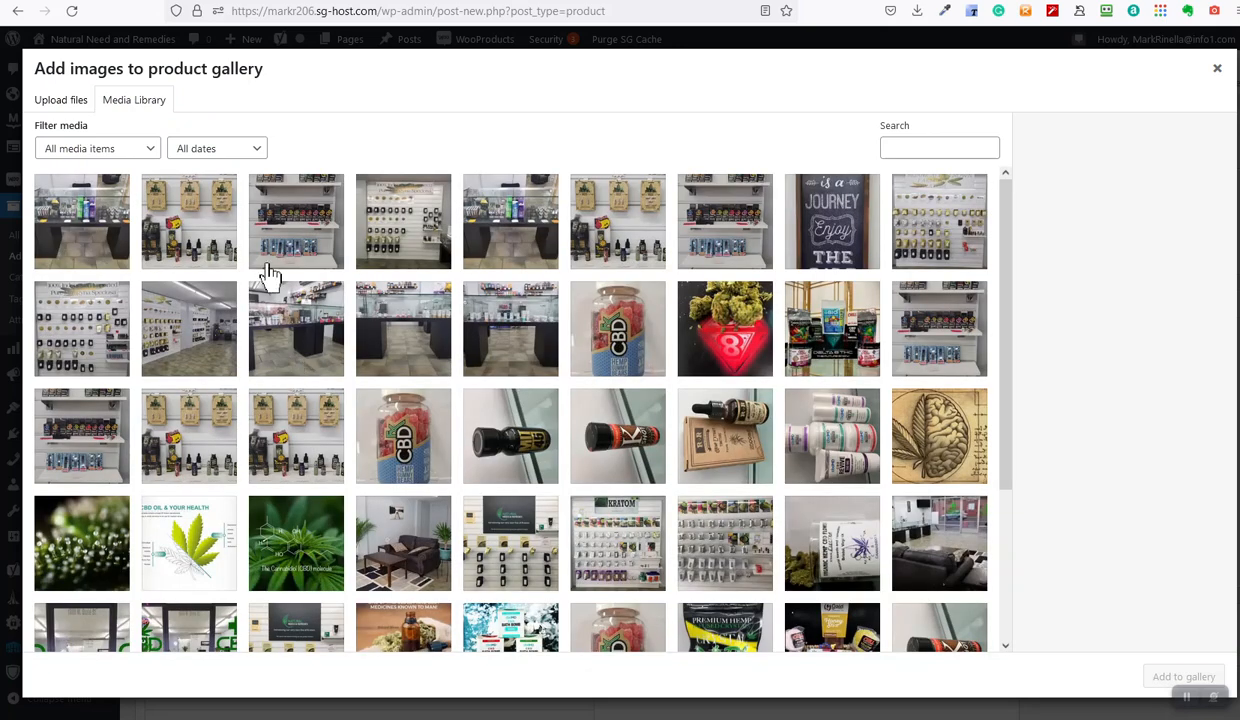
{"action": "left_click", "coordinate": [238, 242]}
{"action": "left_click", "coordinate": [290, 250]}
{"action": "left_click", "coordinate": [372, 249]}
{"action": "left_click", "coordinate": [490, 248]}
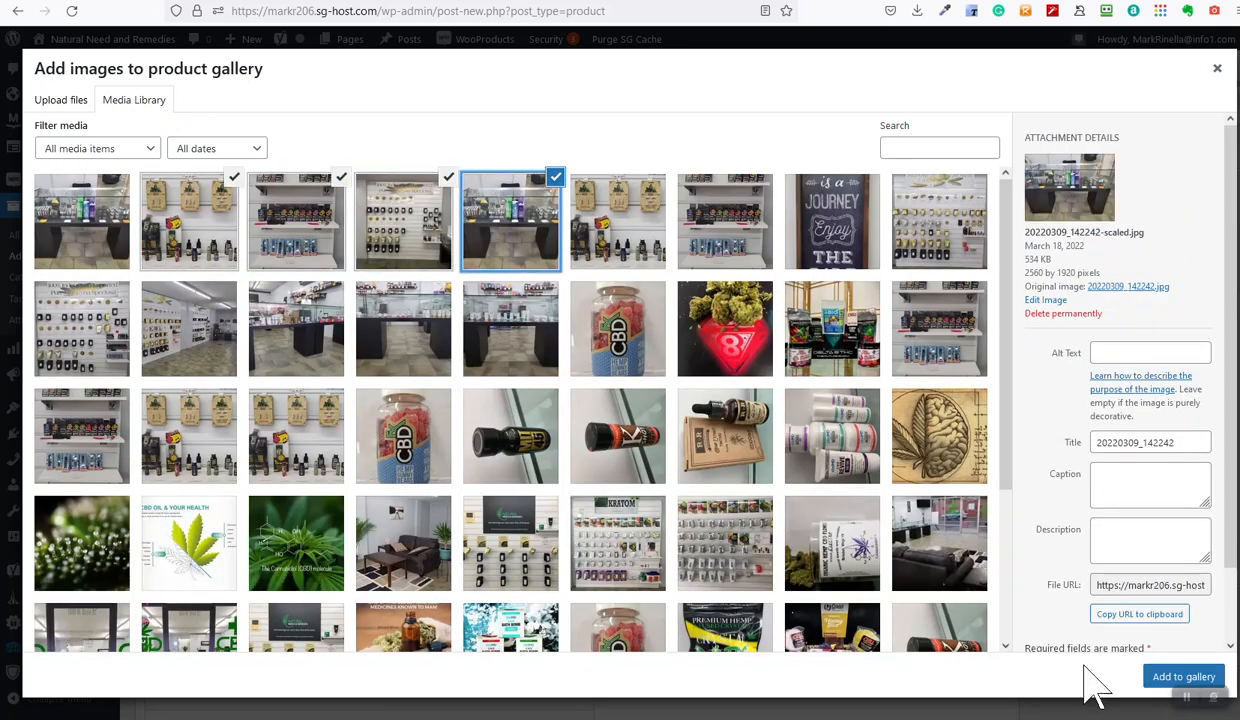
{"action": "left_click", "coordinate": [1152, 682]}
{"action": "scroll", "coordinate": [1028, 645], "scroll_direction": "down", "scroll_amount": 2}
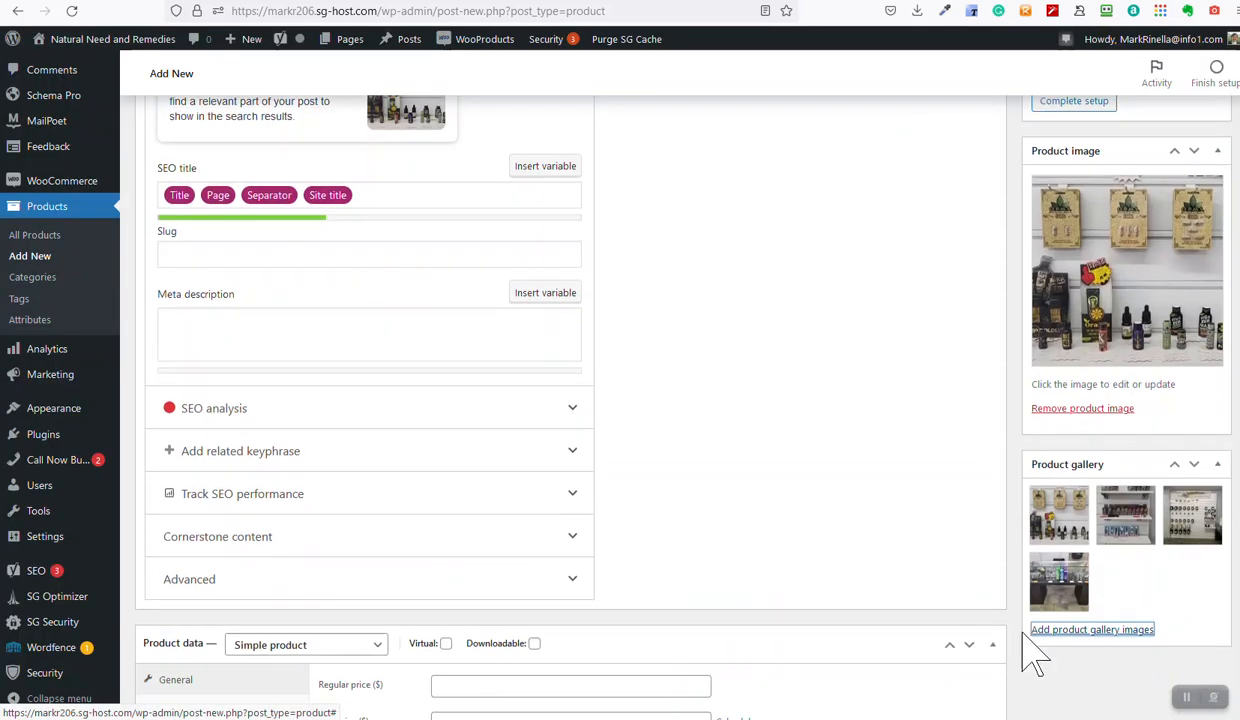
Review the rest of the product form, including the SEO fields, product data prices, short description and product categories.
{"action": "scroll", "coordinate": [698, 465], "scroll_direction": "up", "scroll_amount": 2}
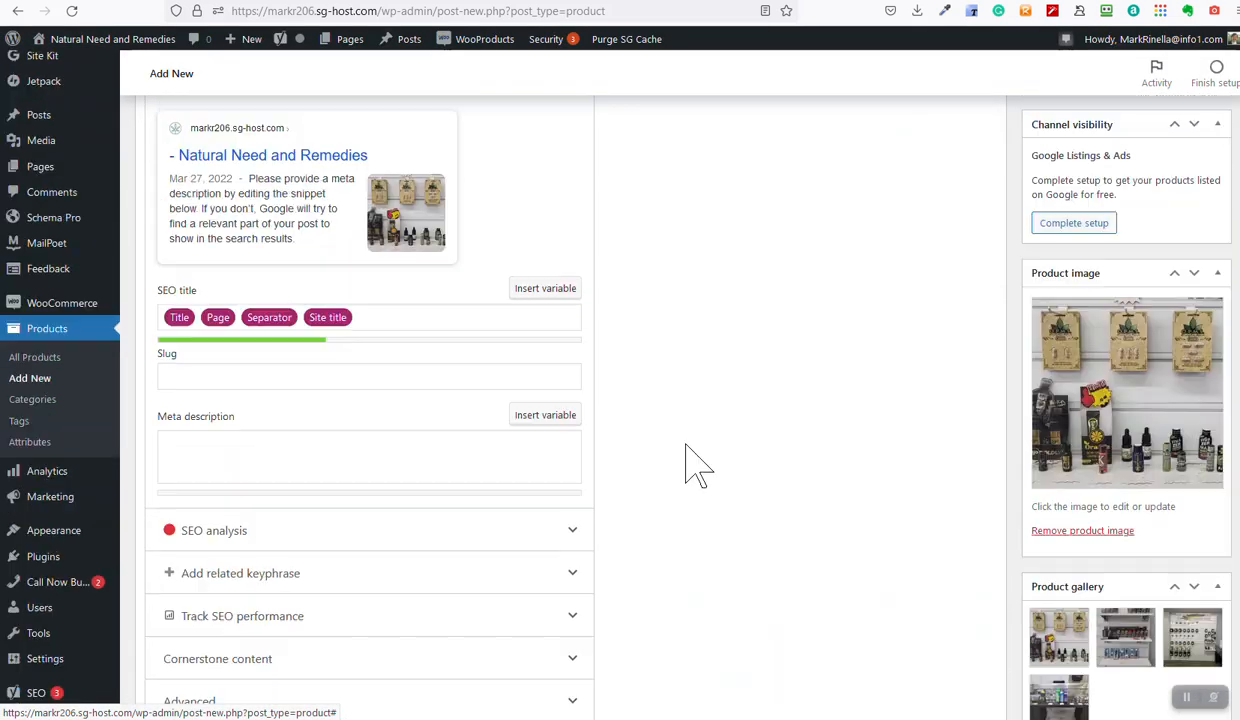
{"action": "scroll", "coordinate": [290, 480], "scroll_direction": "down", "scroll_amount": 4}
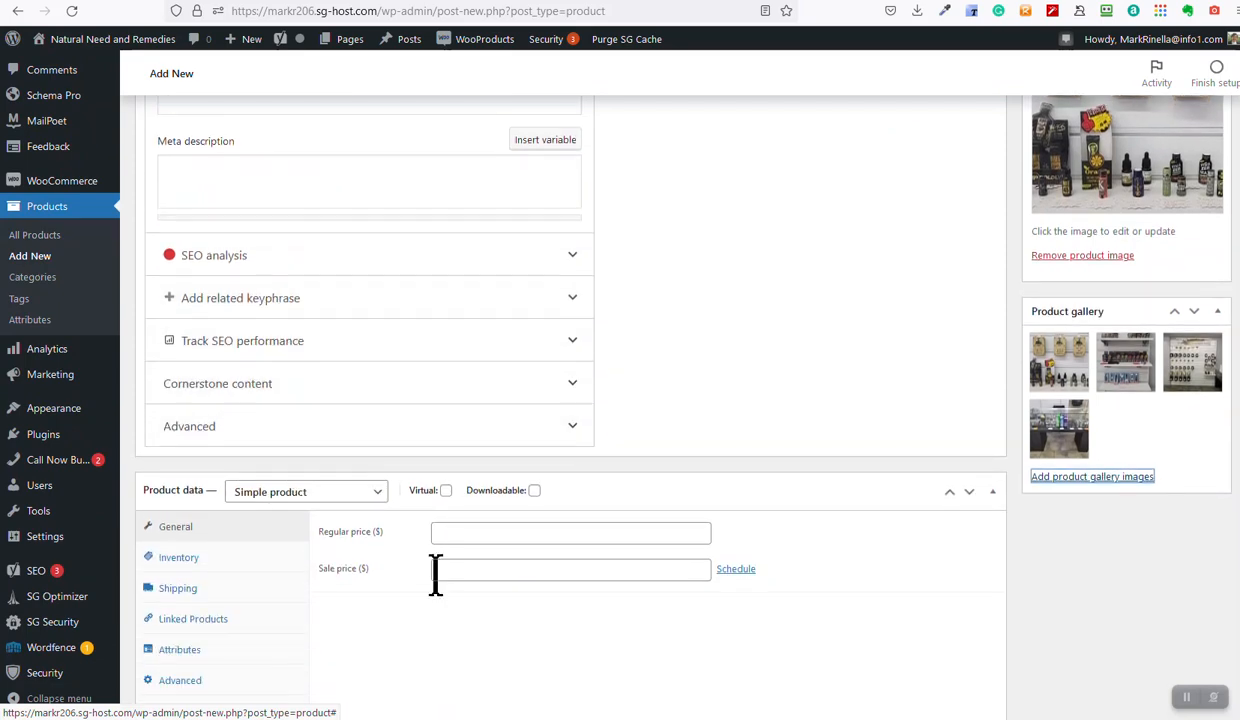
{"action": "scroll", "coordinate": [435, 575], "scroll_direction": "down", "scroll_amount": 2}
{"action": "scroll", "coordinate": [421, 518], "scroll_direction": "down", "scroll_amount": 3}
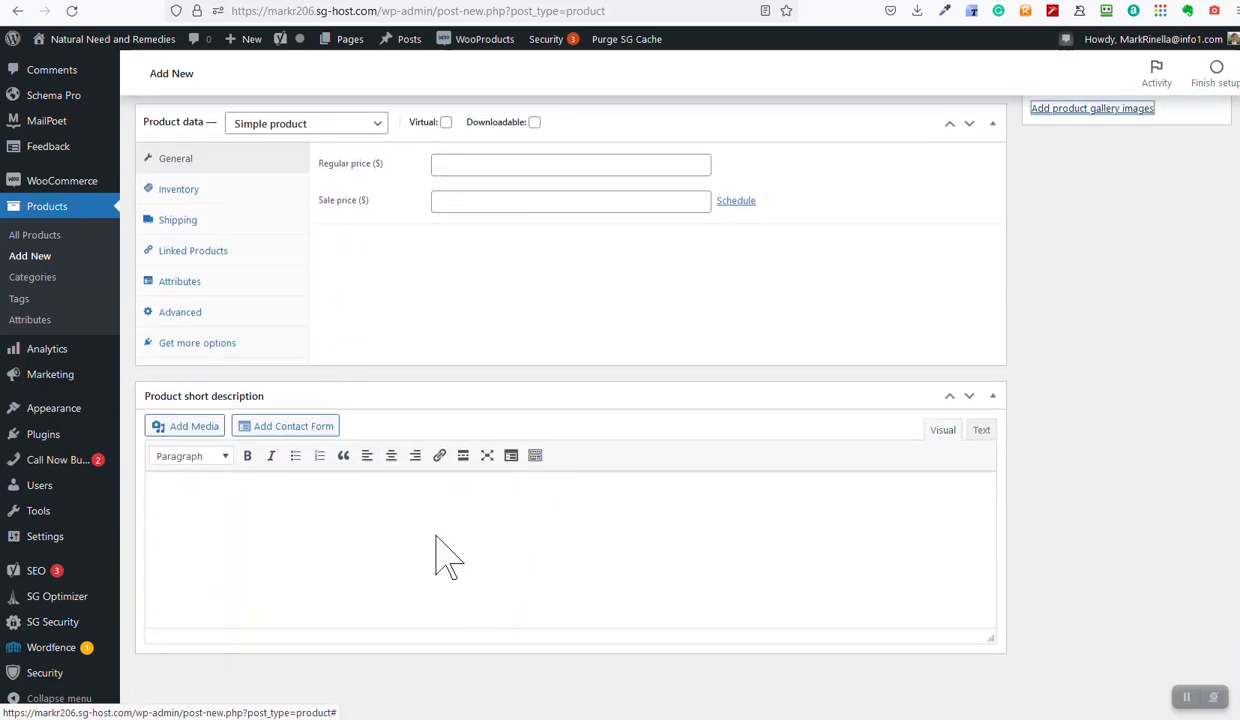
{"action": "scroll", "coordinate": [443, 554], "scroll_direction": "up", "scroll_amount": 8}
{"action": "scroll", "coordinate": [600, 545], "scroll_direction": "up", "scroll_amount": 9}
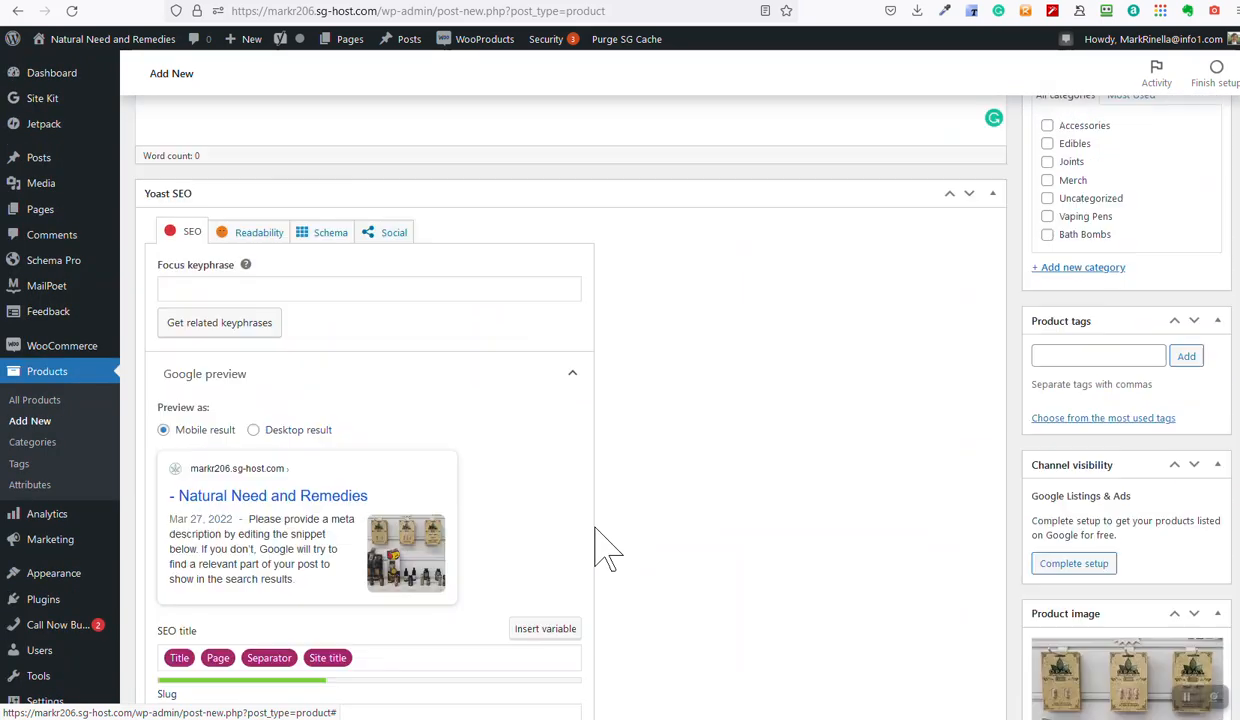
{"action": "scroll", "coordinate": [1113, 505], "scroll_direction": "down", "scroll_amount": 2}
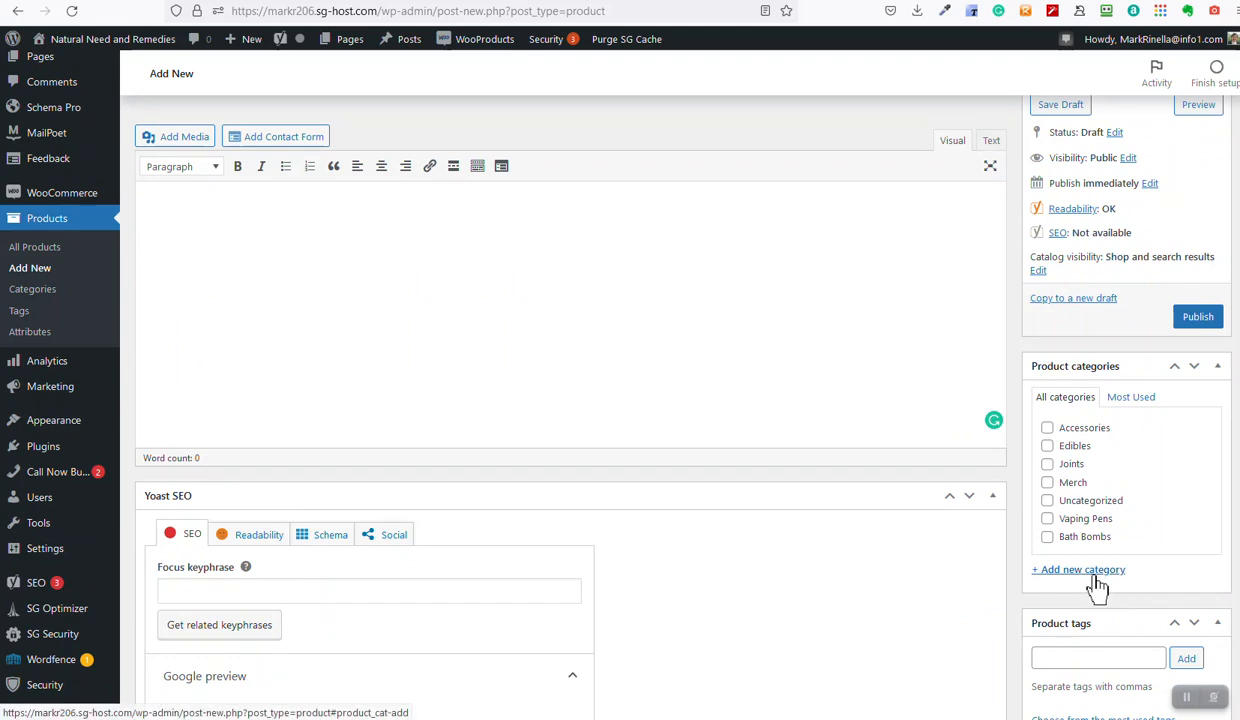
{"action": "scroll", "coordinate": [507, 368], "scroll_direction": "up", "scroll_amount": 2}
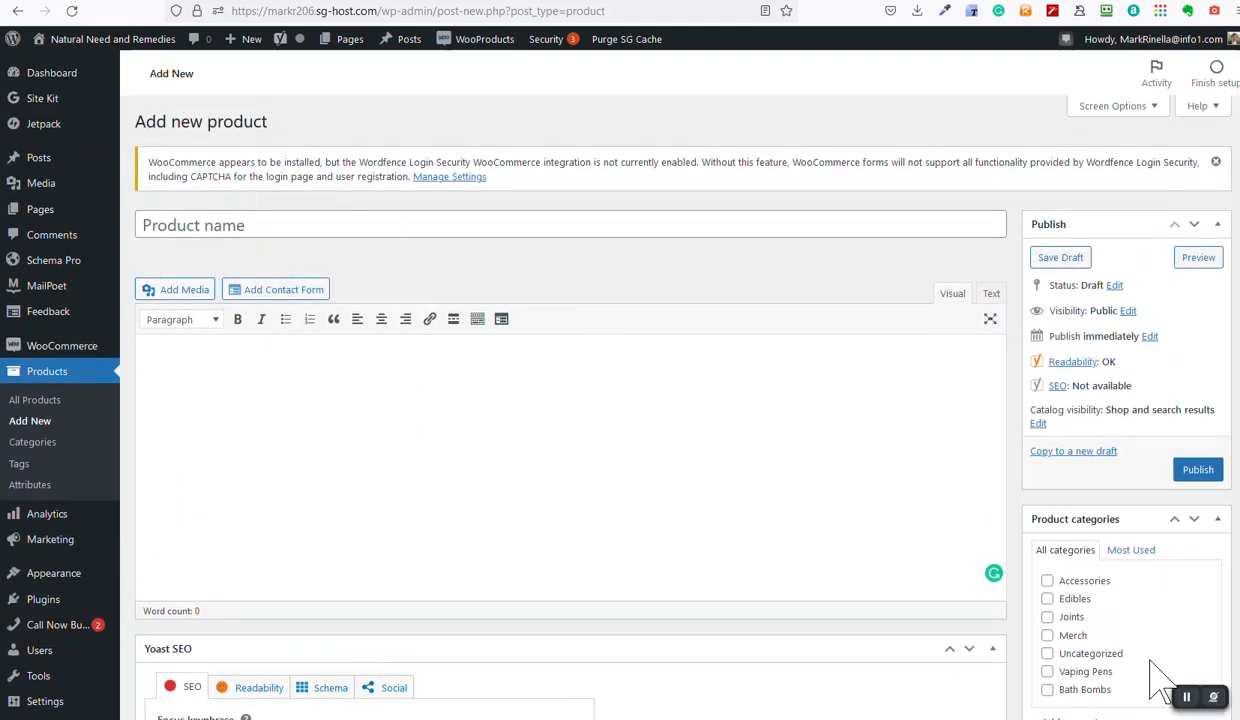
Assign the new product to the Edibles category and publish it.
{"action": "scroll", "coordinate": [1097, 655], "scroll_direction": "down", "scroll_amount": 1}
{"action": "left_click", "coordinate": [1048, 524]}
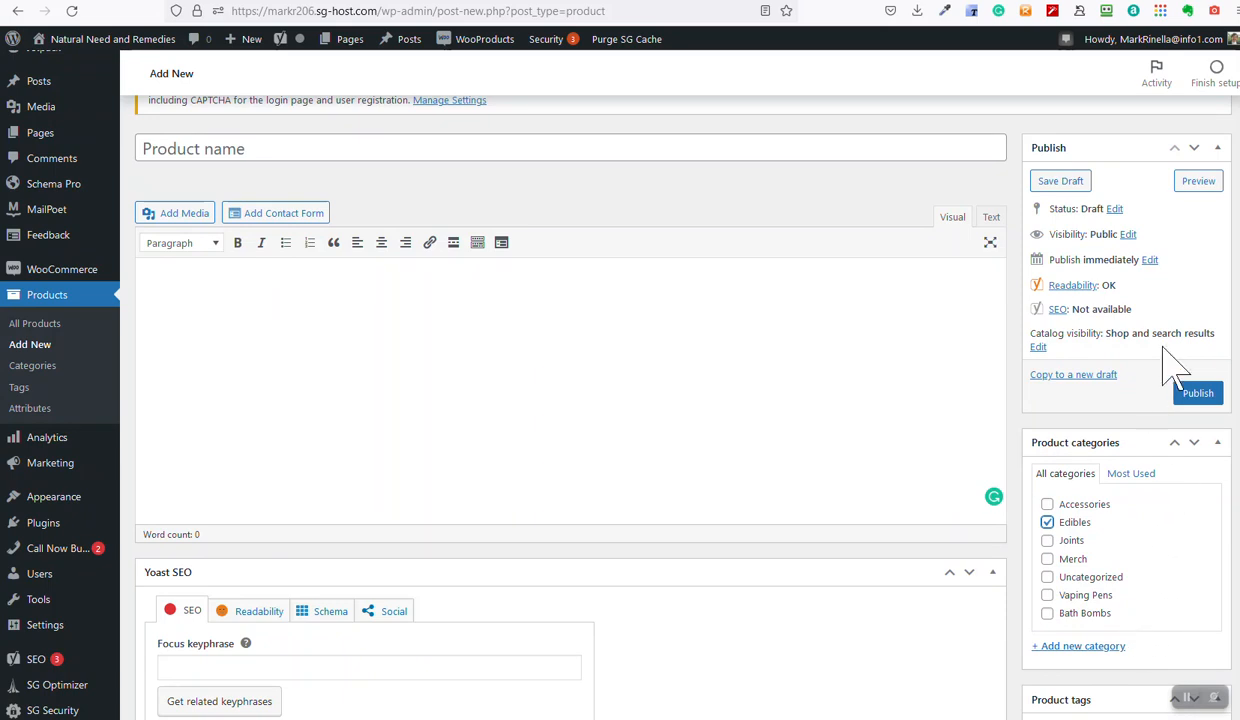
{"action": "left_click", "coordinate": [1198, 394]}
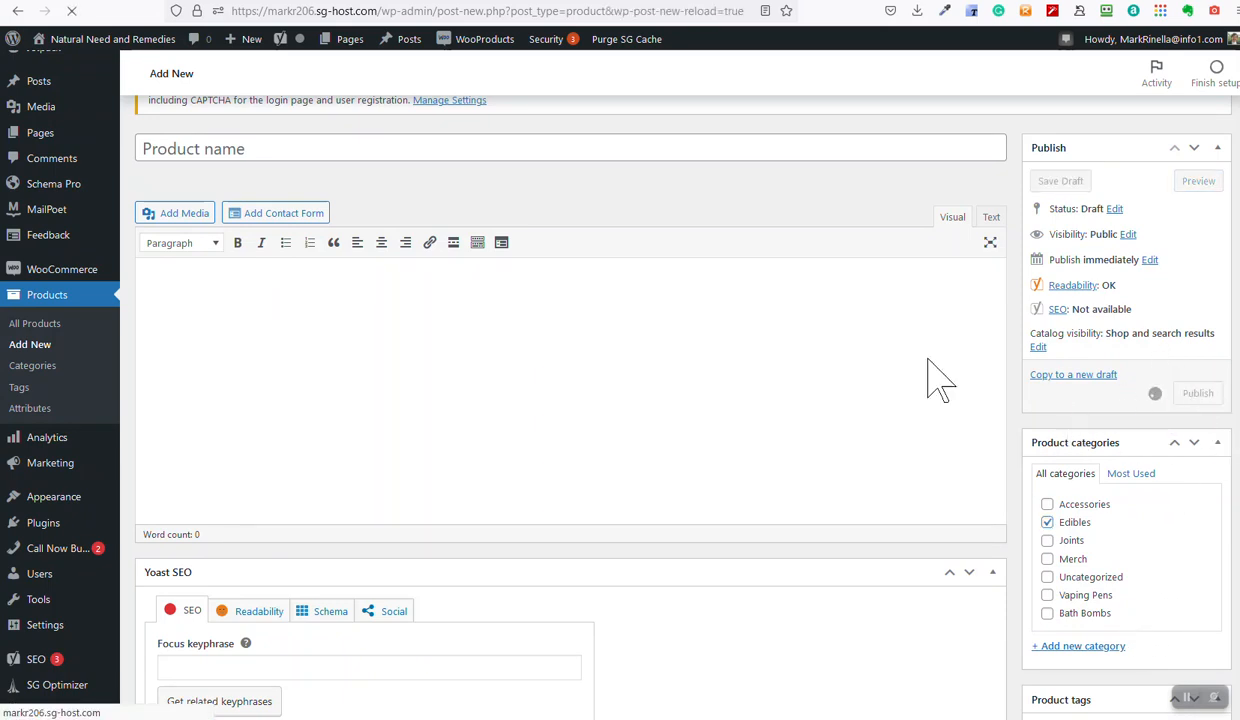
Return to the list of all products.
{"action": "left_click", "coordinate": [219, 152]}
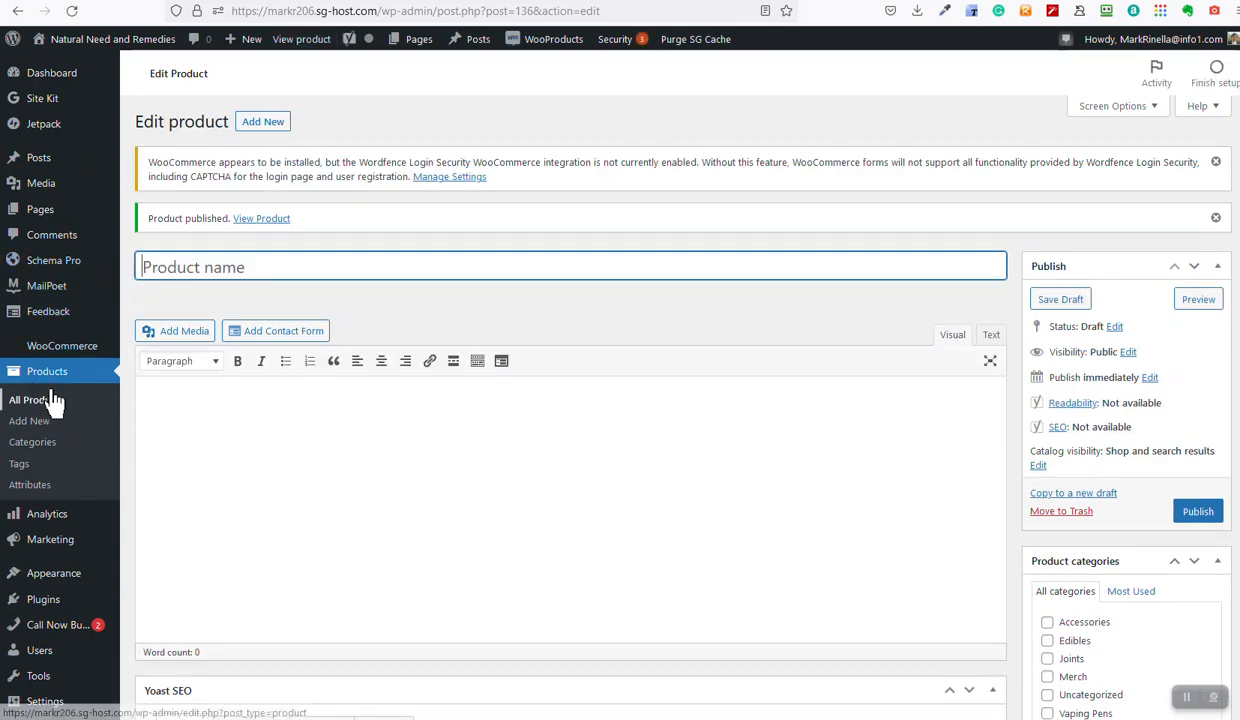
{"action": "left_click", "coordinate": [35, 400]}
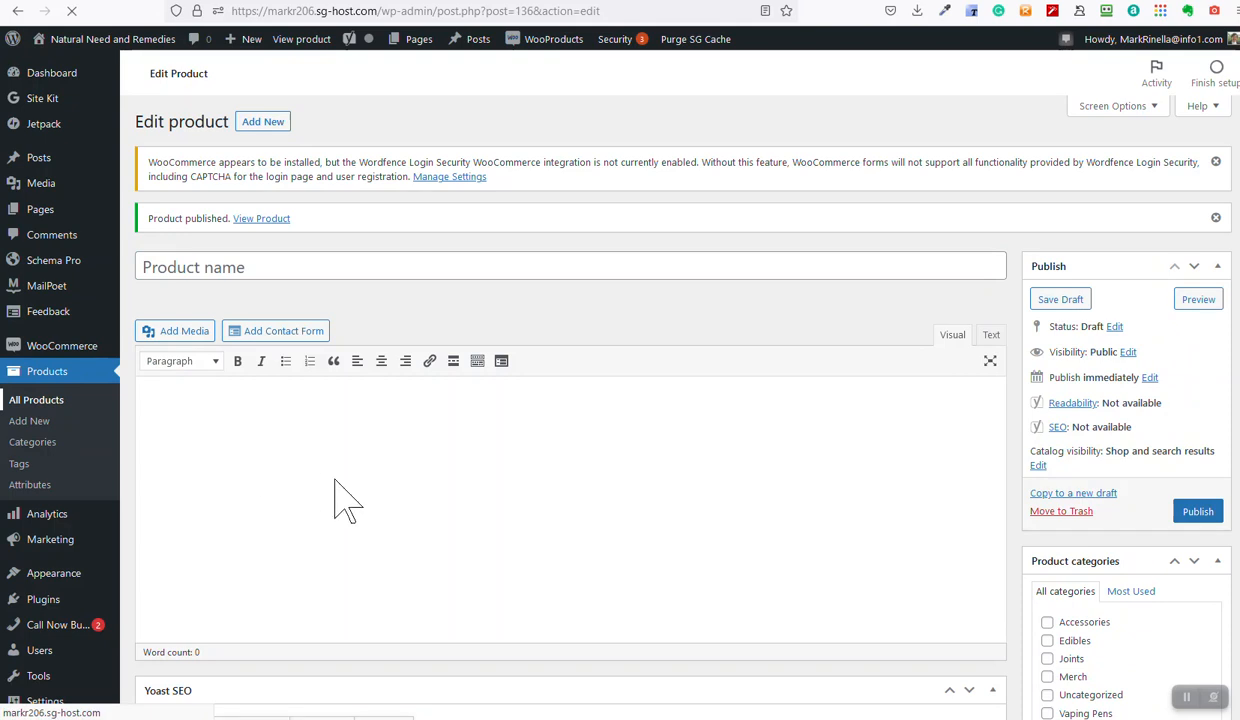